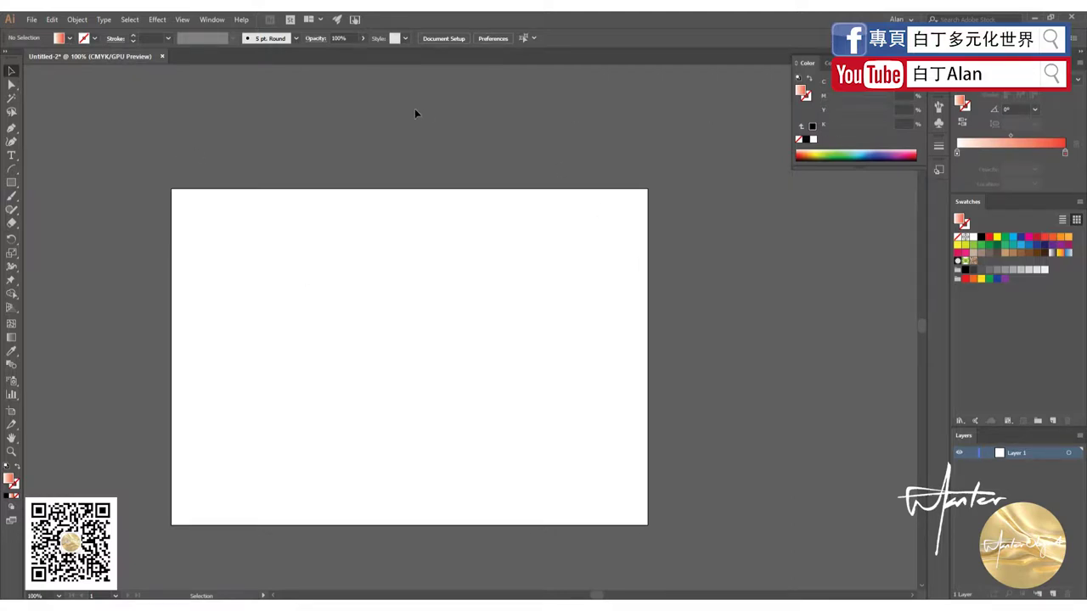
Draw a rectangle on the left of the artboard with the default black fill.
click(11, 183)
drag(211, 281, 418, 421)
click(981, 237)
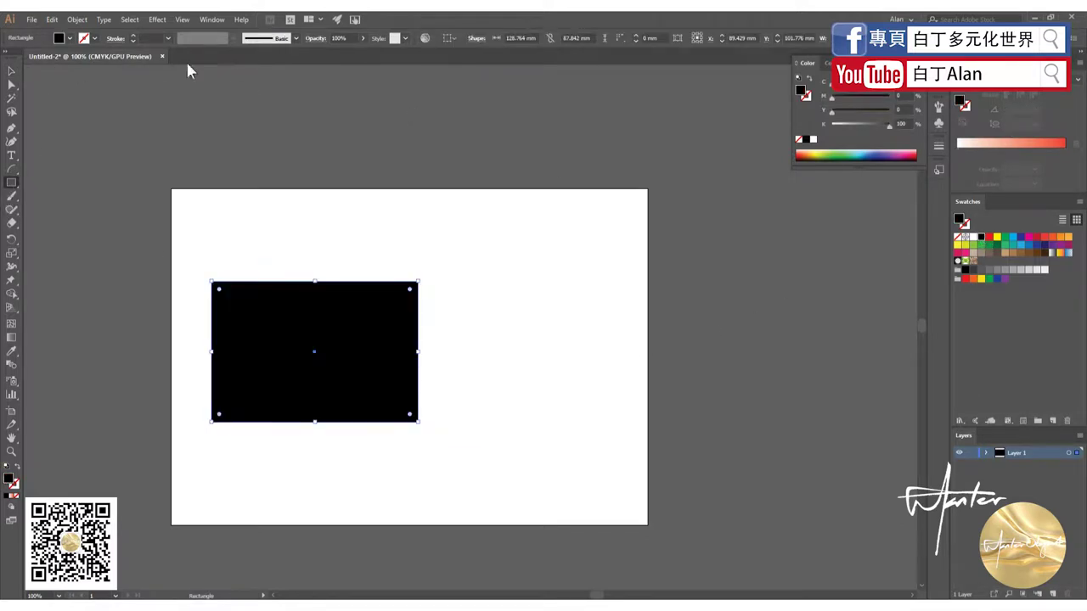
key(v)
click(251, 183)
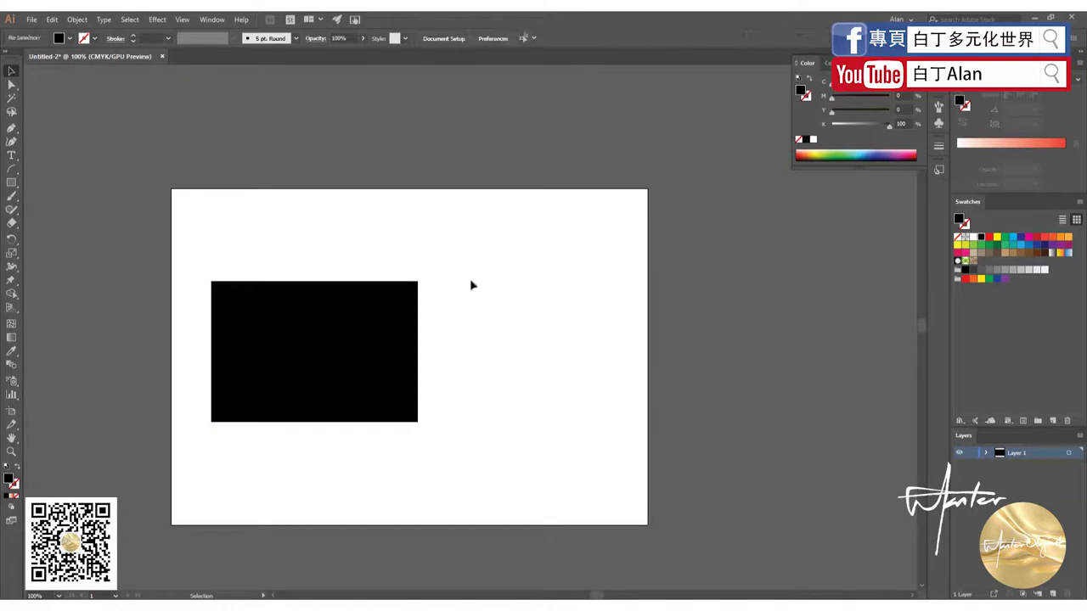
Bring up the Transparency panel and lower the rectangle's opacity to 50%.
click(213, 20)
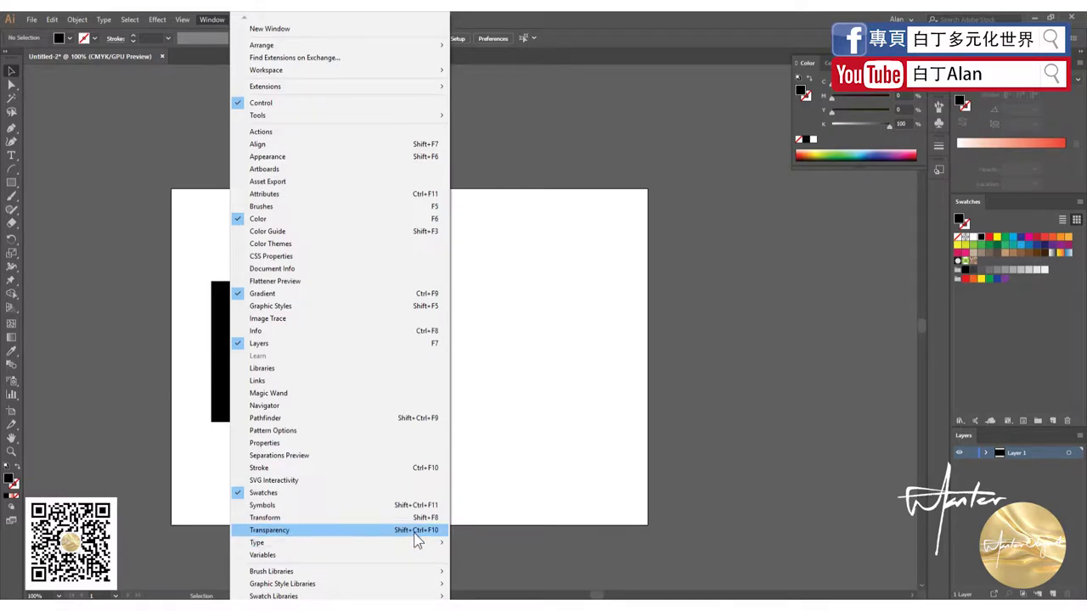
click(547, 505)
click(987, 91)
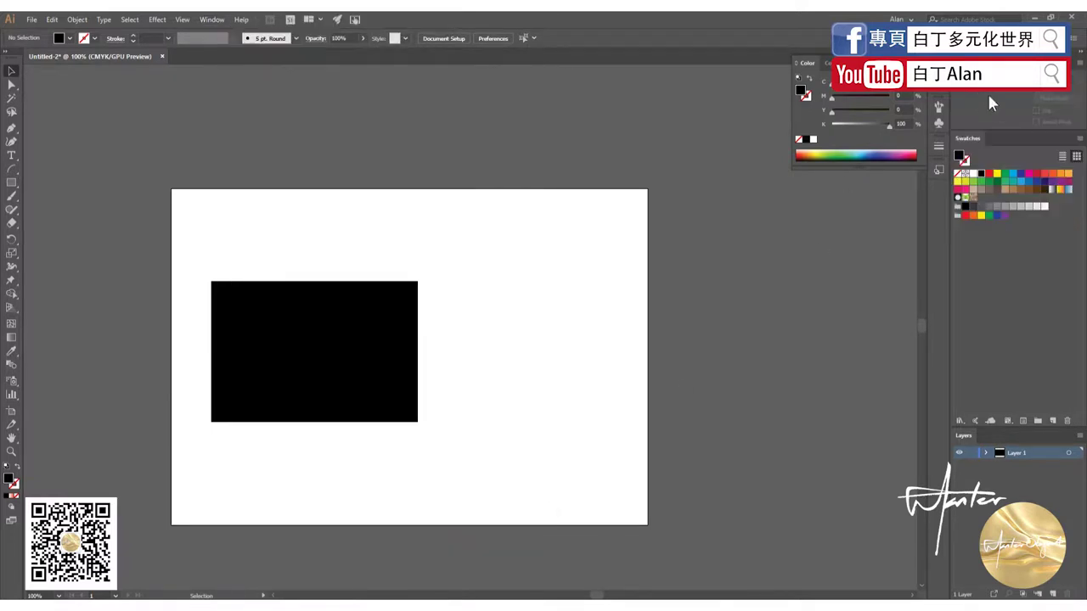
click(359, 340)
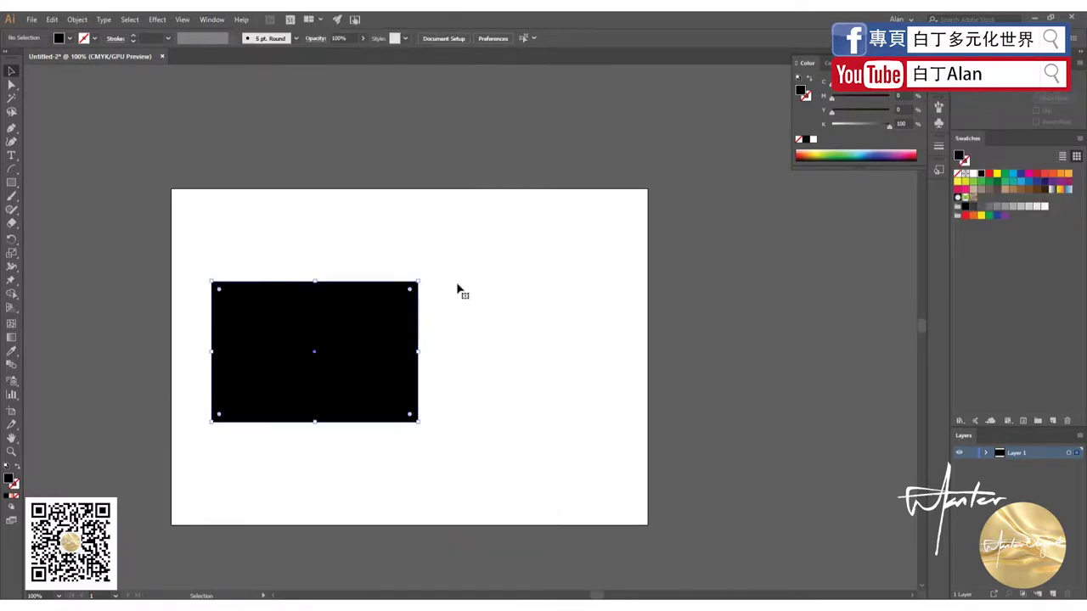
click(886, 96)
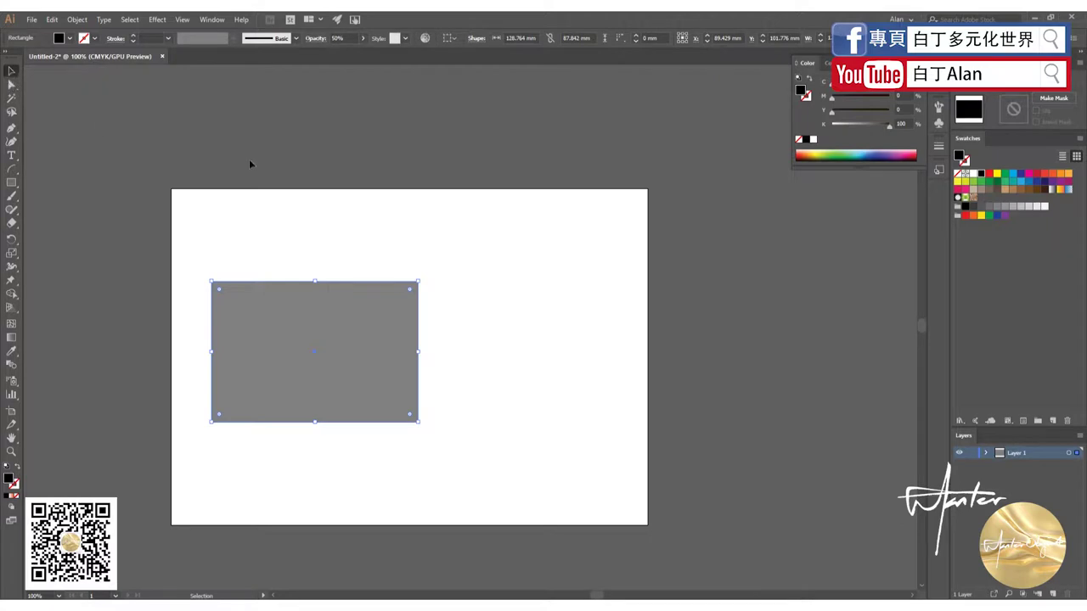
click(293, 211)
Browse the blend modes and try turning the rectangle into an opacity mask.
key(ctrl+a)
click(985, 93)
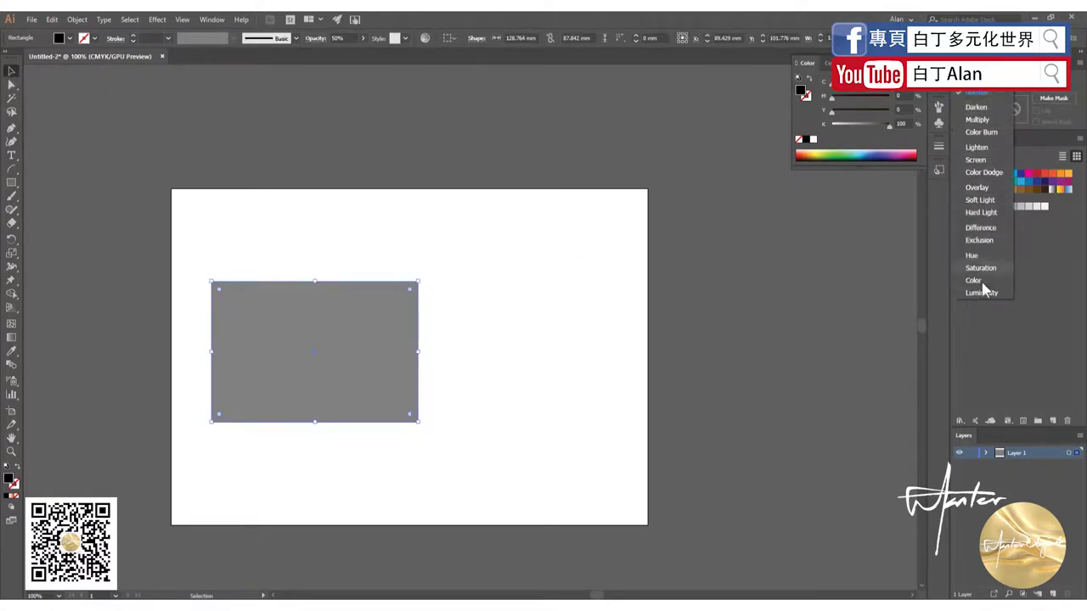
key(Escape)
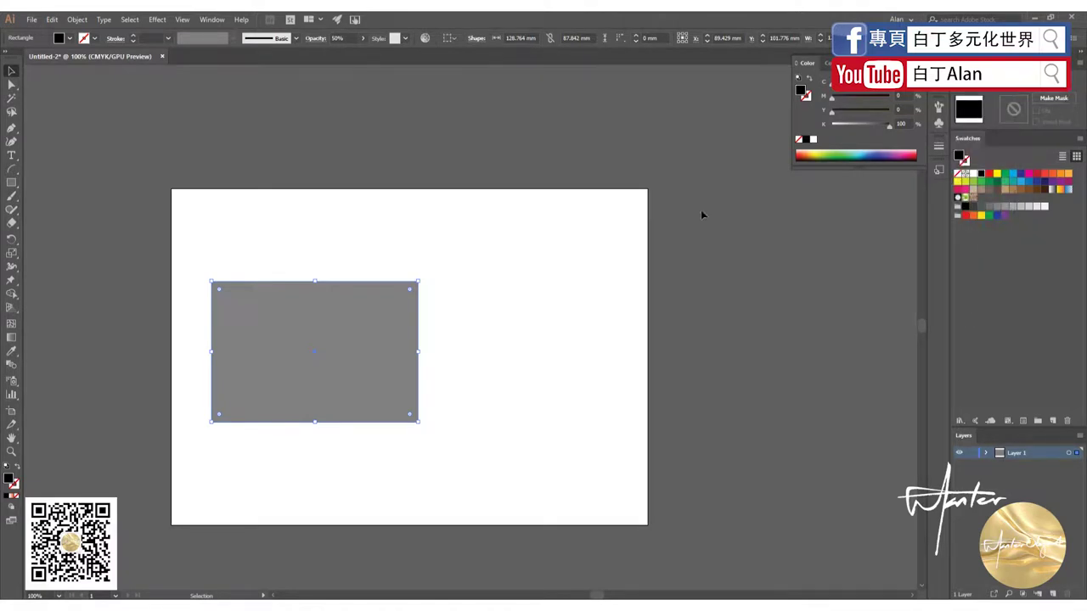
click(554, 346)
click(311, 284)
click(1044, 100)
click(153, 248)
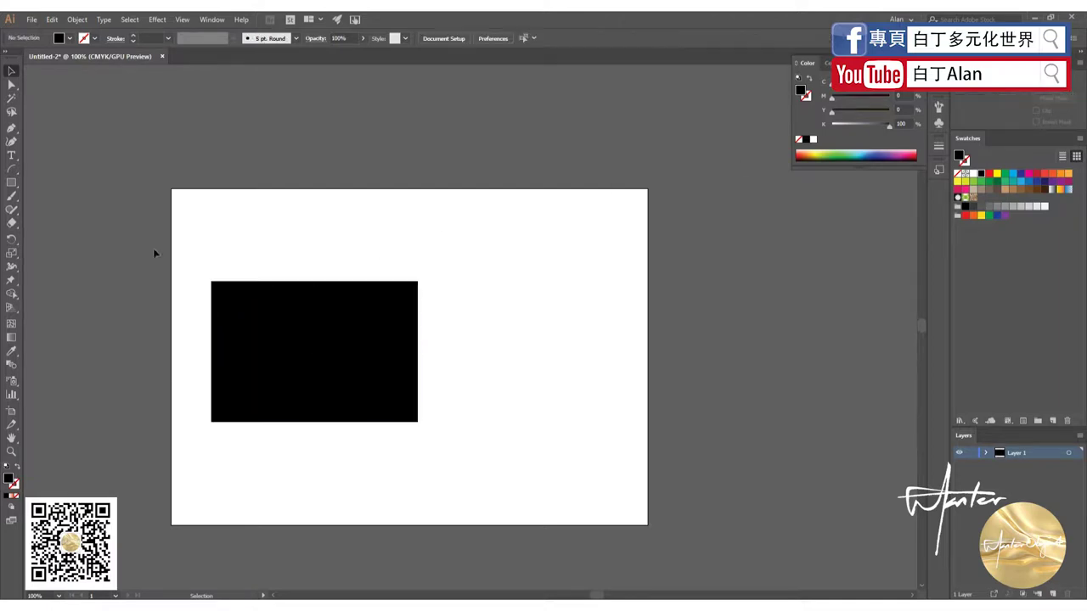
Draw a circle with the Ellipse tool, fill it dark green, shrink it and centre it on the rectangle.
click(10, 183)
right_click(8, 183)
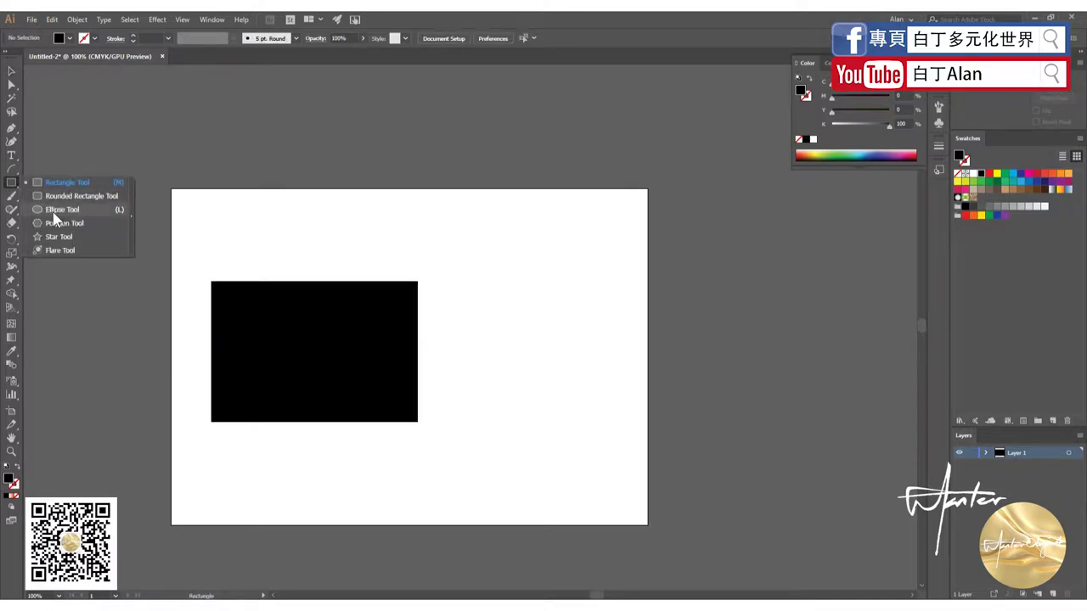
click(55, 210)
mouse_move(448, 272)
mouse_down()
mouse_move(592, 382)
mouse_move(611, 434)
mouse_up()
click(12, 71)
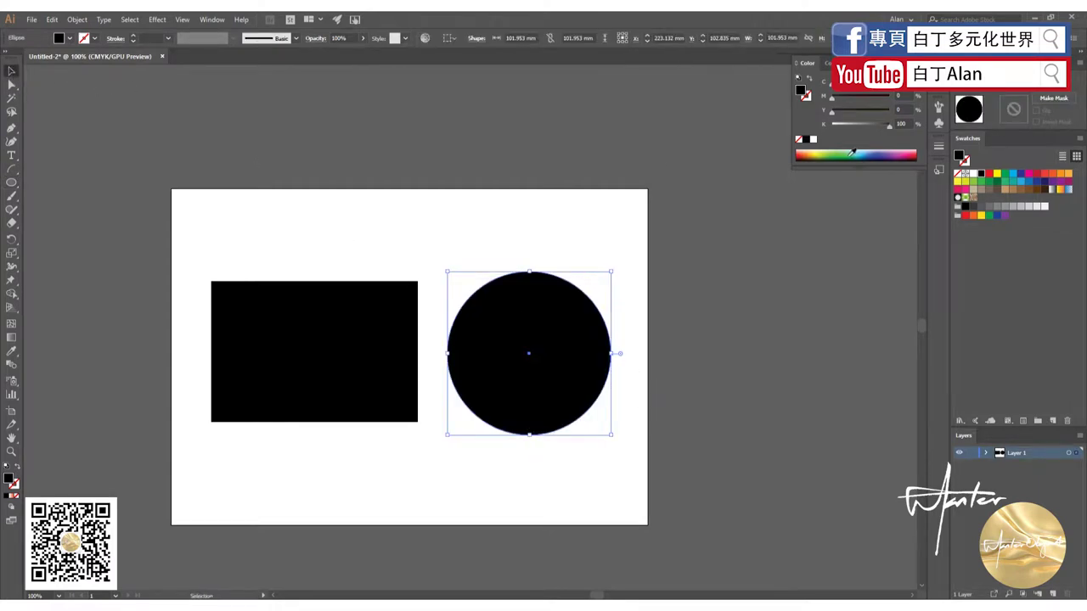
click(996, 183)
drag(611, 434, 532, 356)
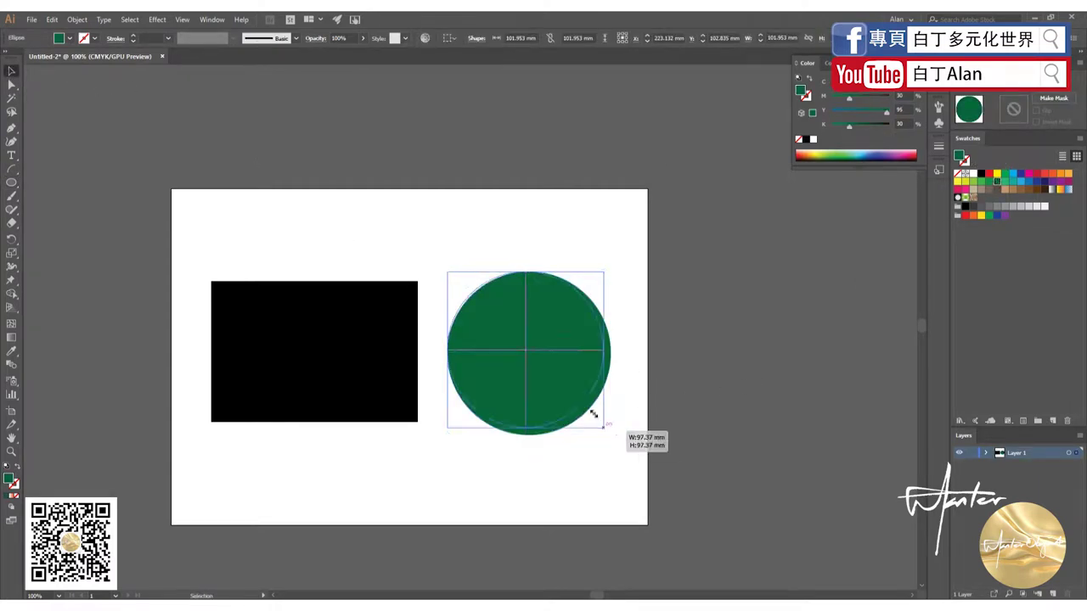
drag(499, 297, 321, 331)
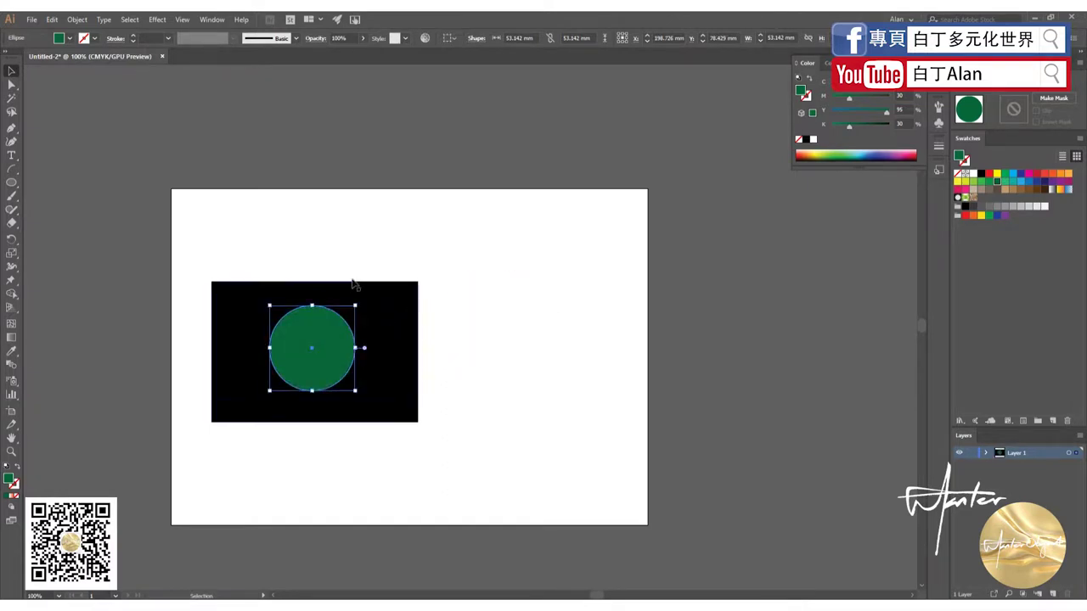
click(359, 294)
click(345, 337)
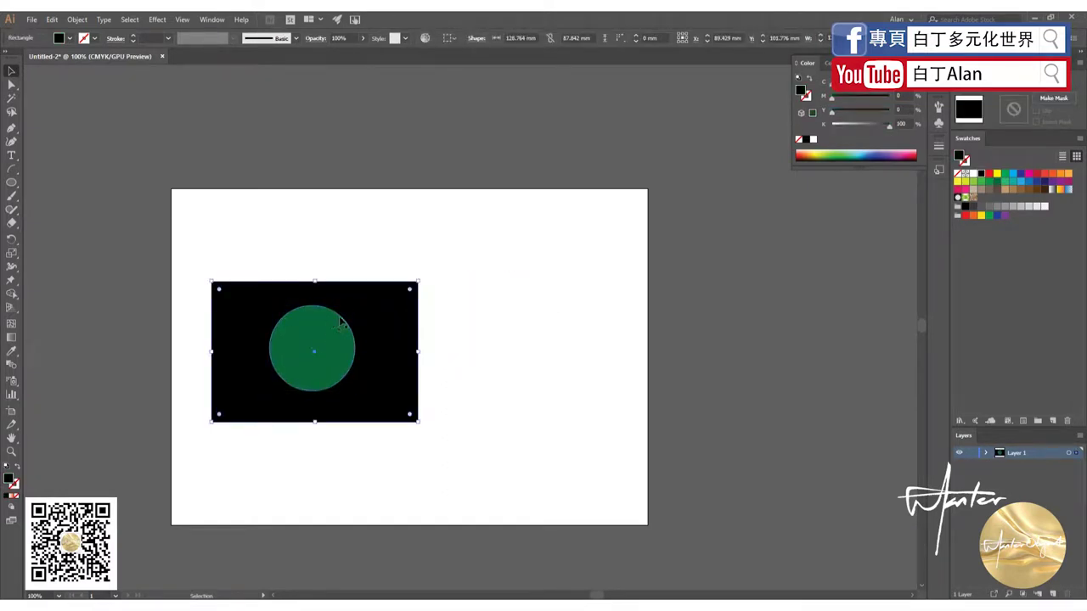
Expand Layer 1 and use Arrange > Bring to Front on the black rectangle.
click(986, 452)
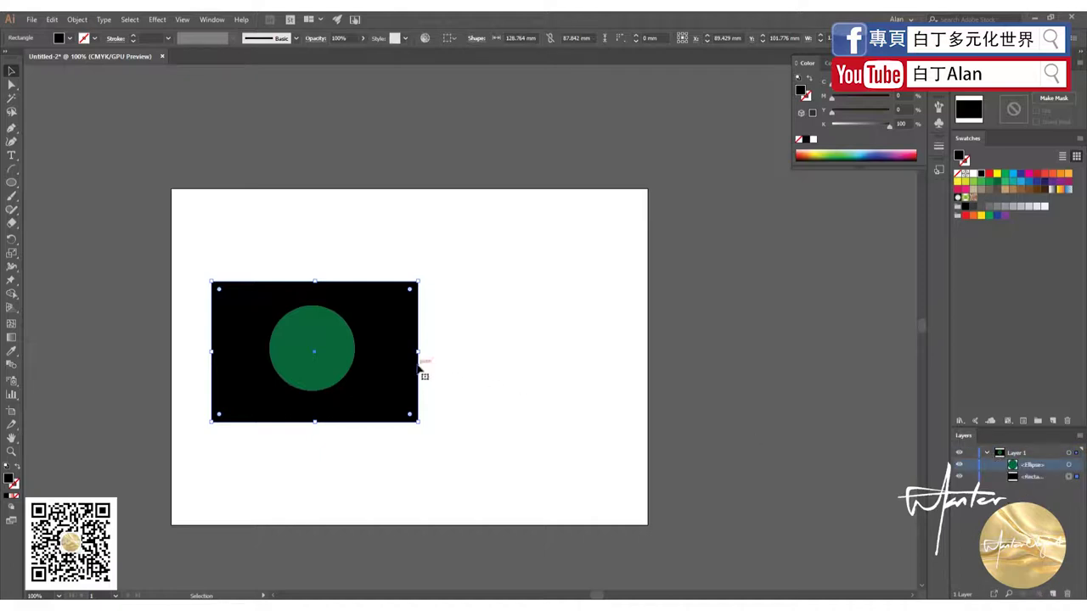
click(1045, 480)
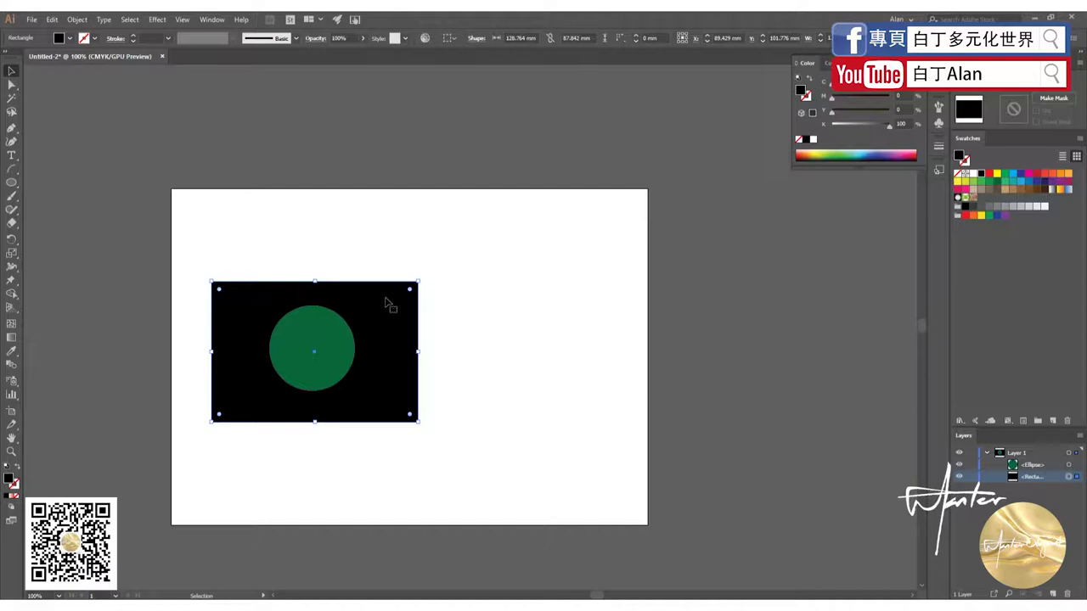
click(587, 349)
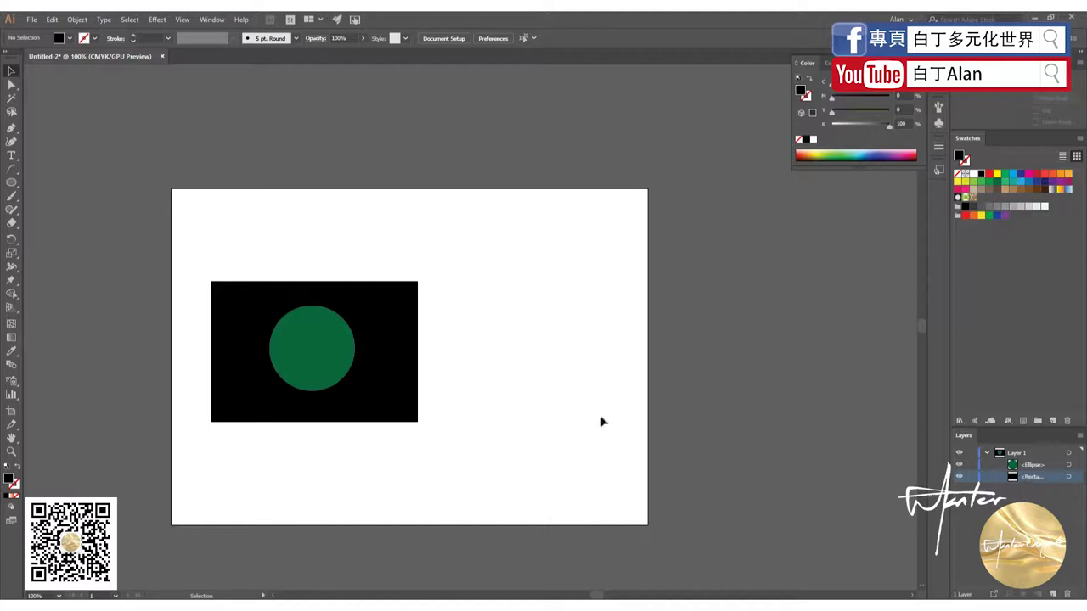
click(271, 319)
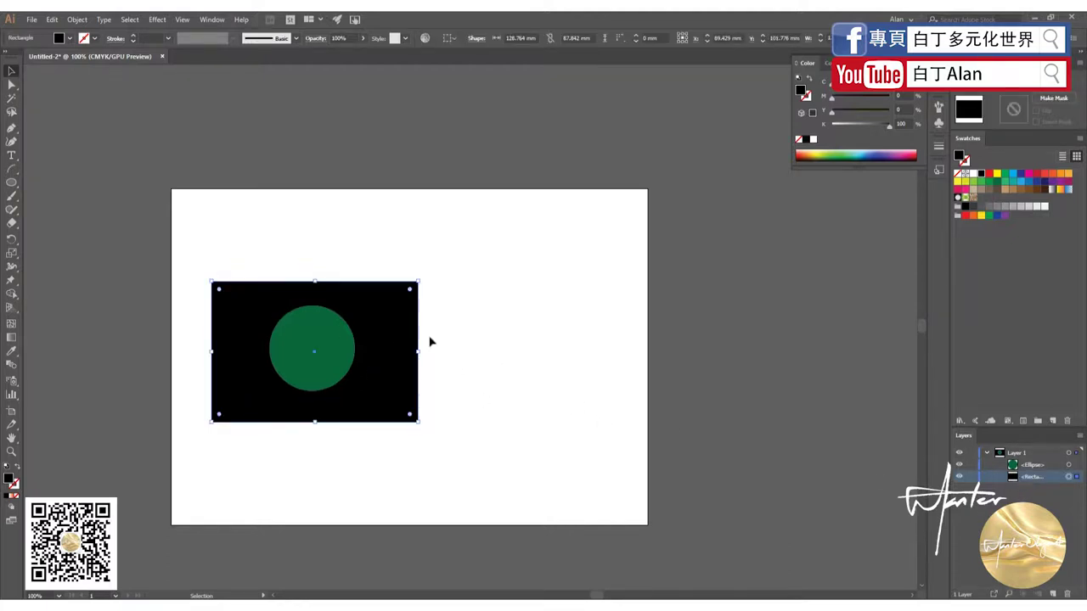
right_click(386, 328)
mouse_move(424, 504)
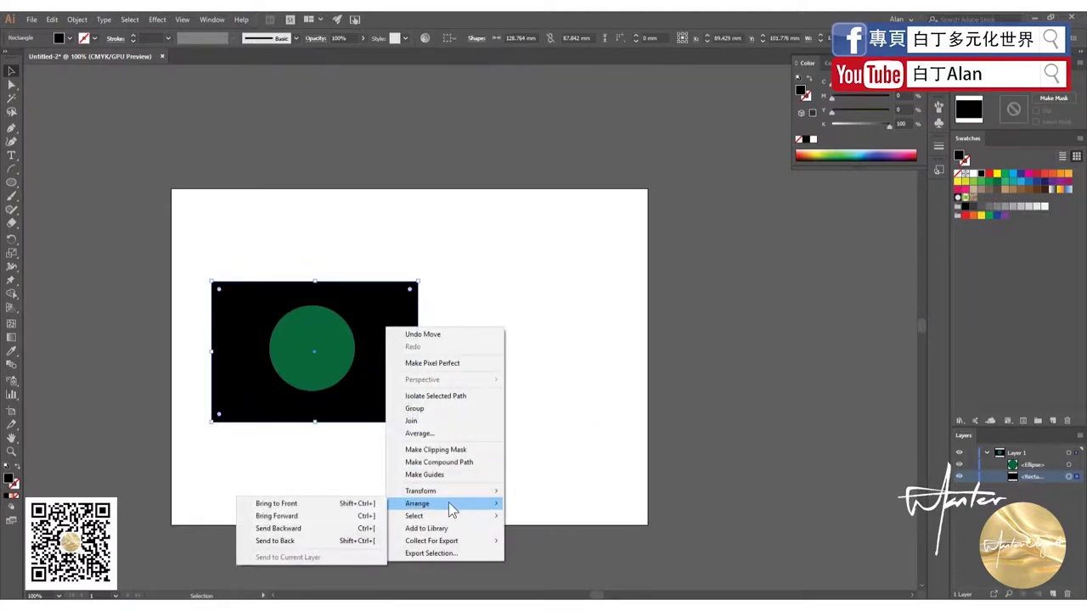
click(280, 503)
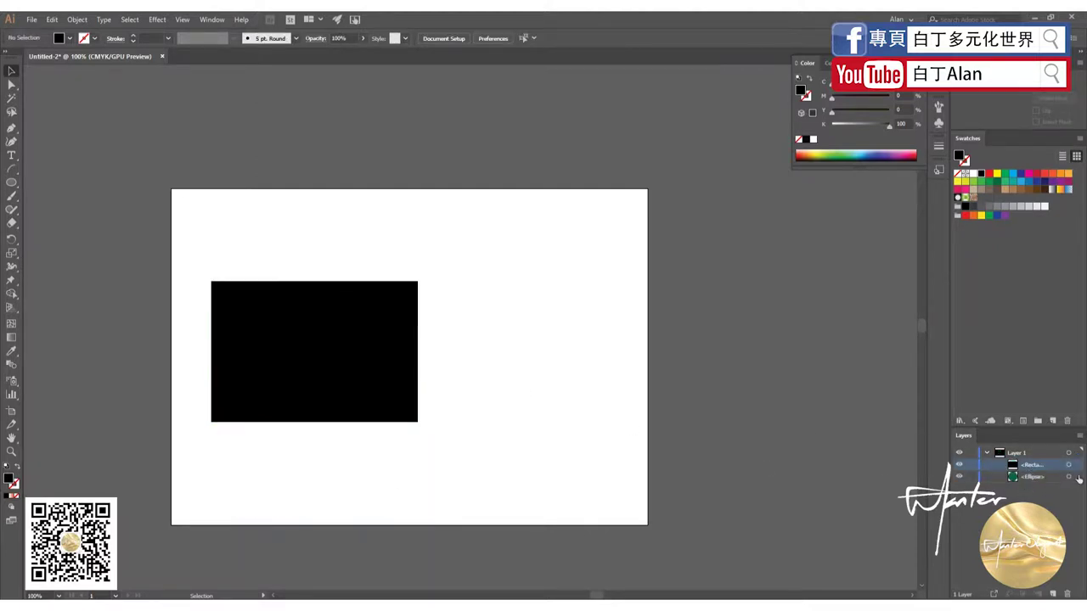
Drag the Ellipse row back above the Rectangle in the Layers panel.
right_click(302, 323)
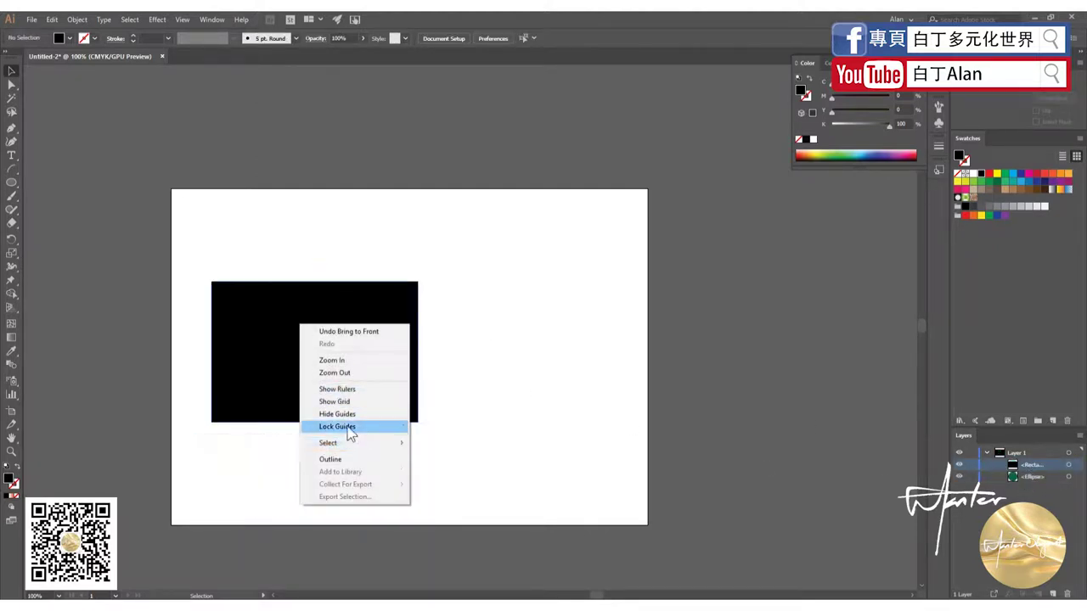
click(1023, 477)
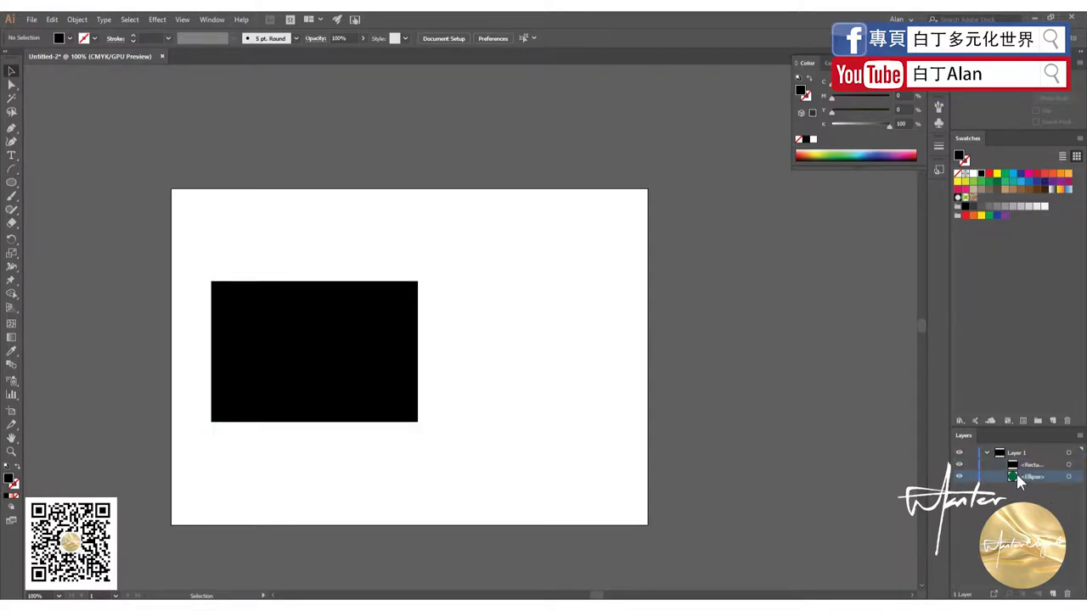
drag(1019, 481, 1029, 473)
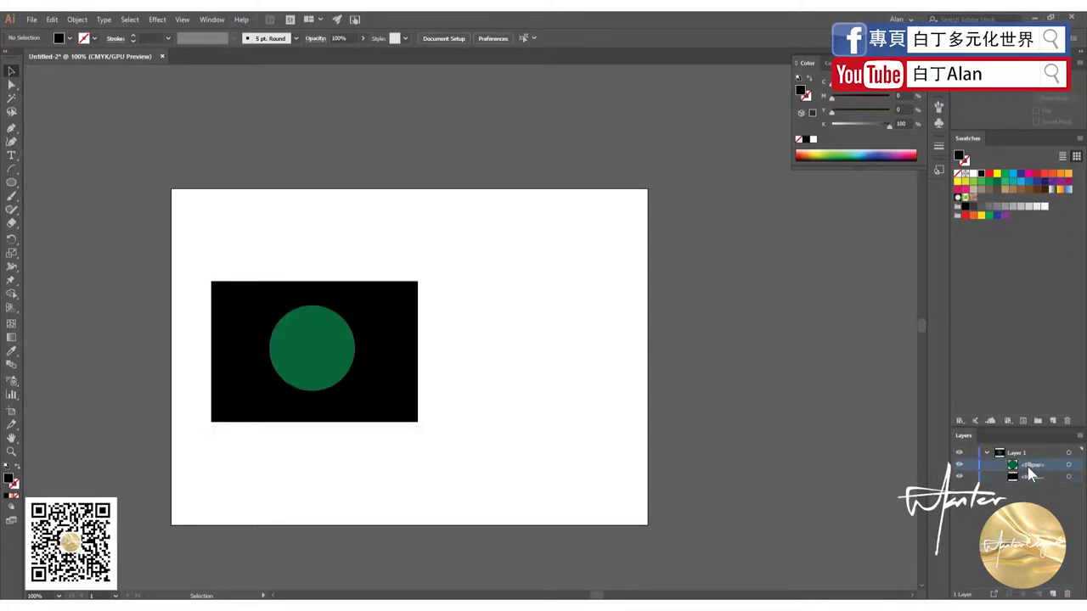
click(344, 353)
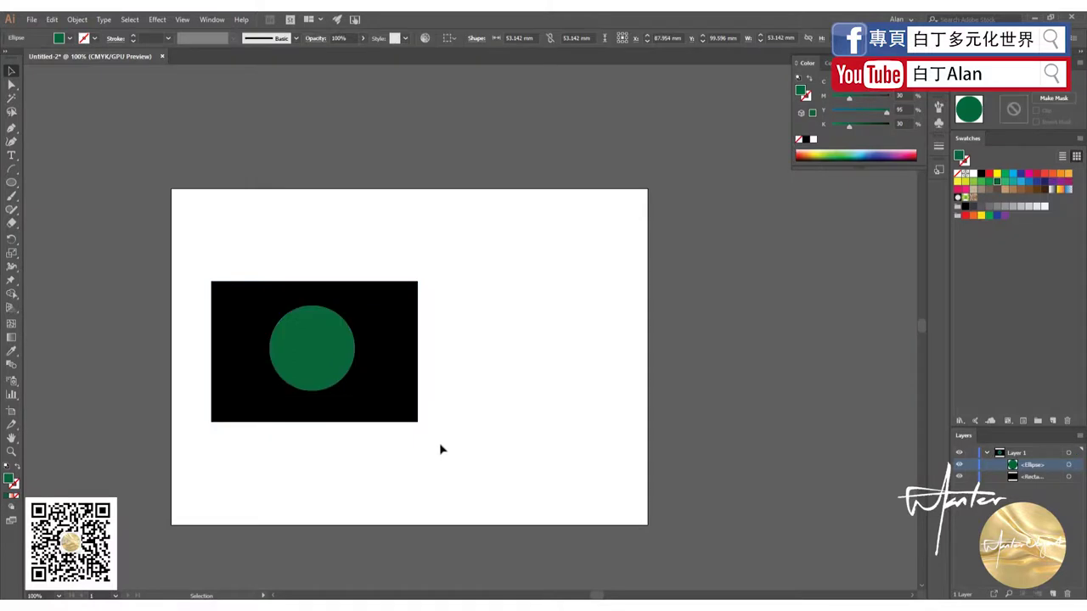
click(441, 449)
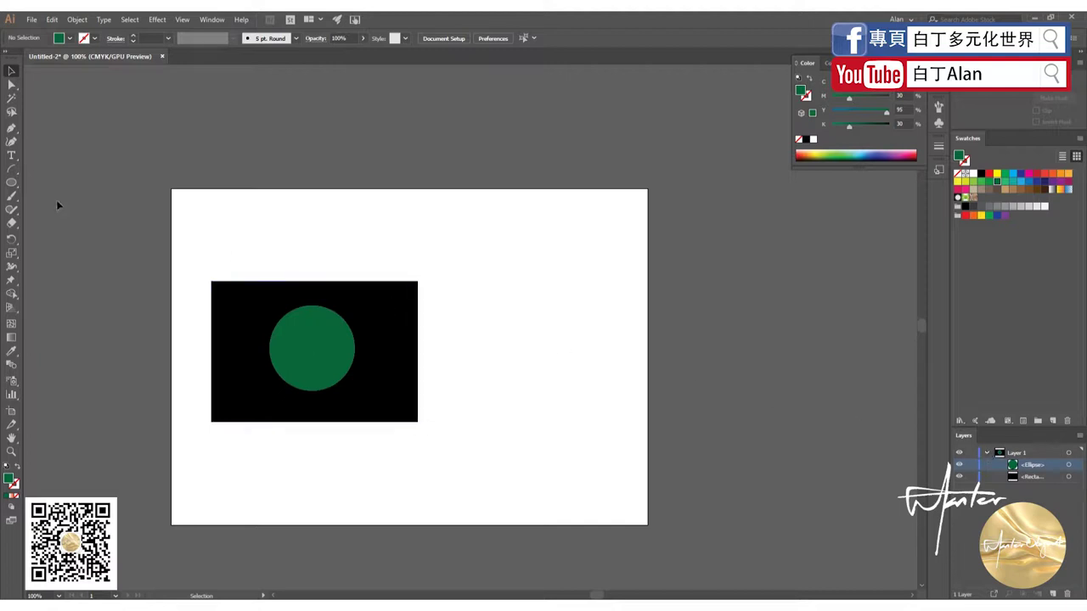
Add a tall second artboard and move a copy of the rectangle and circle onto it.
key(shift+o)
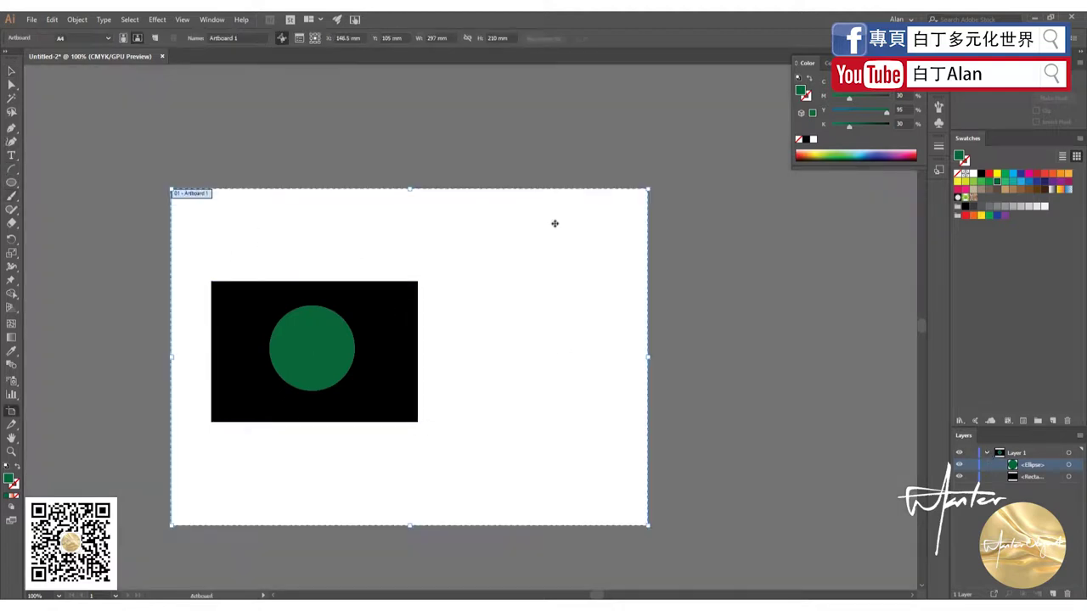
drag(672, 188, 839, 525)
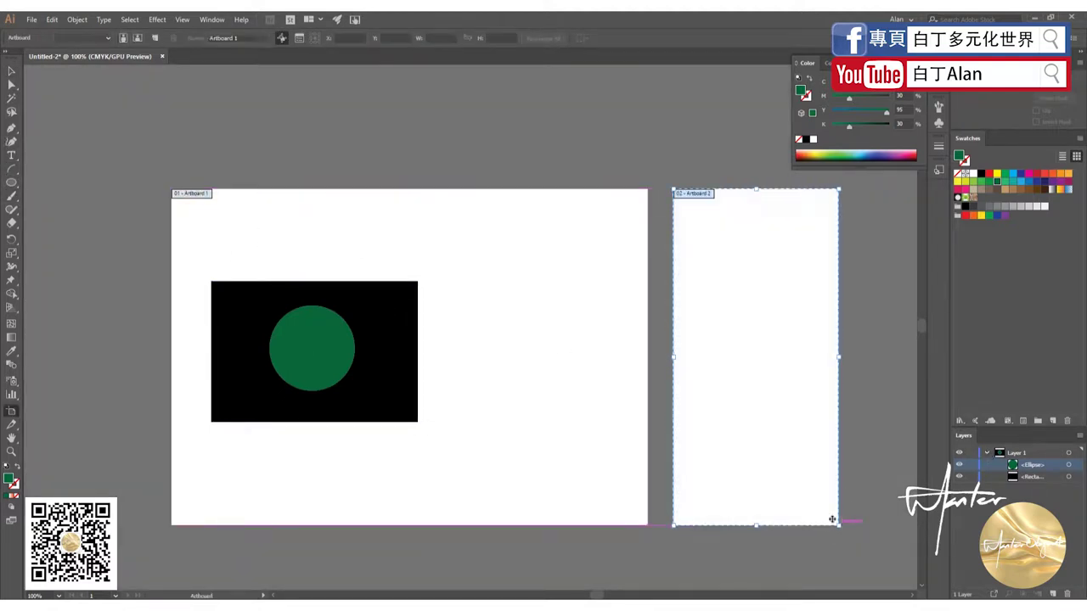
click(11, 85)
click(231, 297)
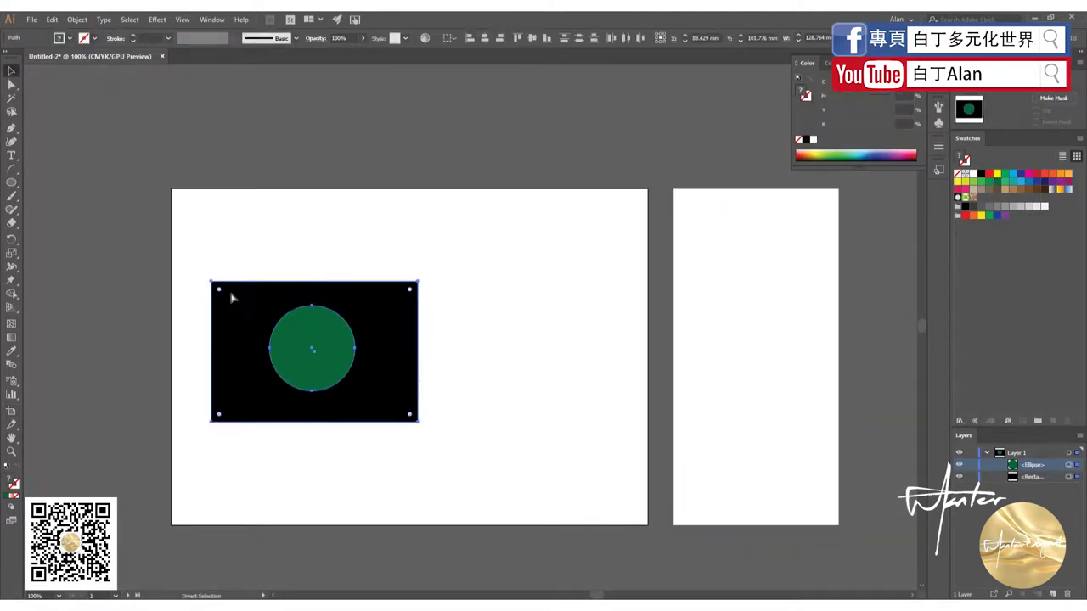
drag(232, 297, 388, 273)
drag(350, 347, 815, 361)
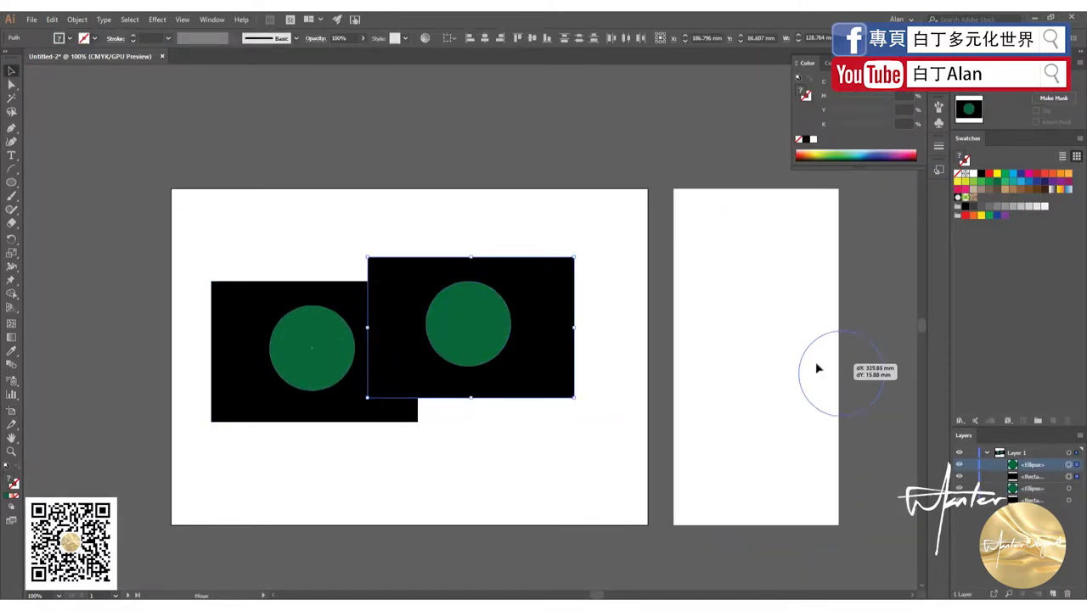
key(ctrl+z)
key(v)
drag(475, 300, 761, 297)
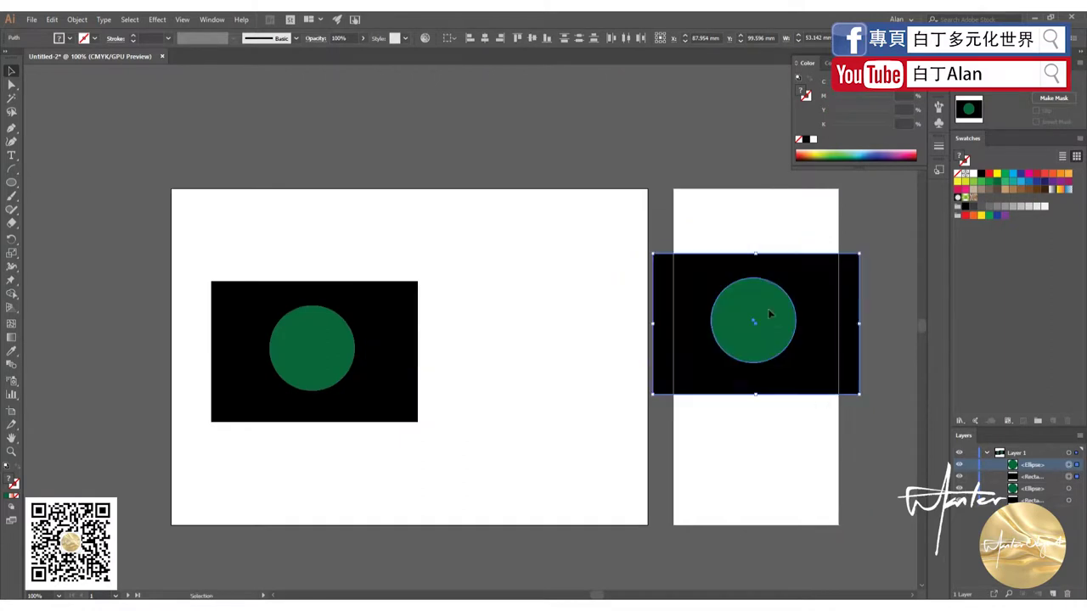
Move the copied shapes into a new Layer 2, hide it, then delete Layer 2.
click(1053, 593)
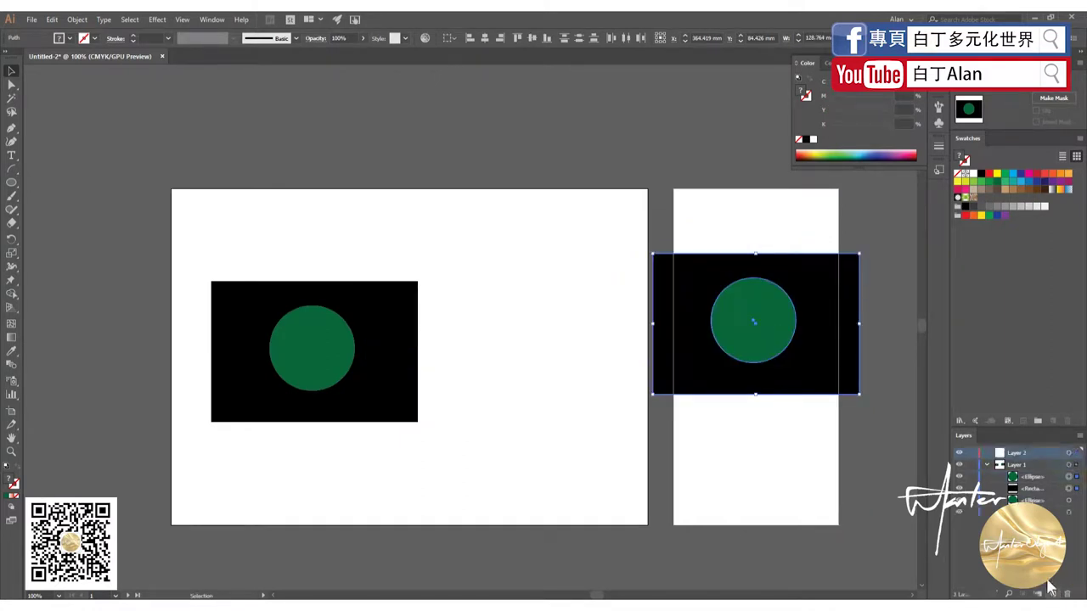
click(1032, 489)
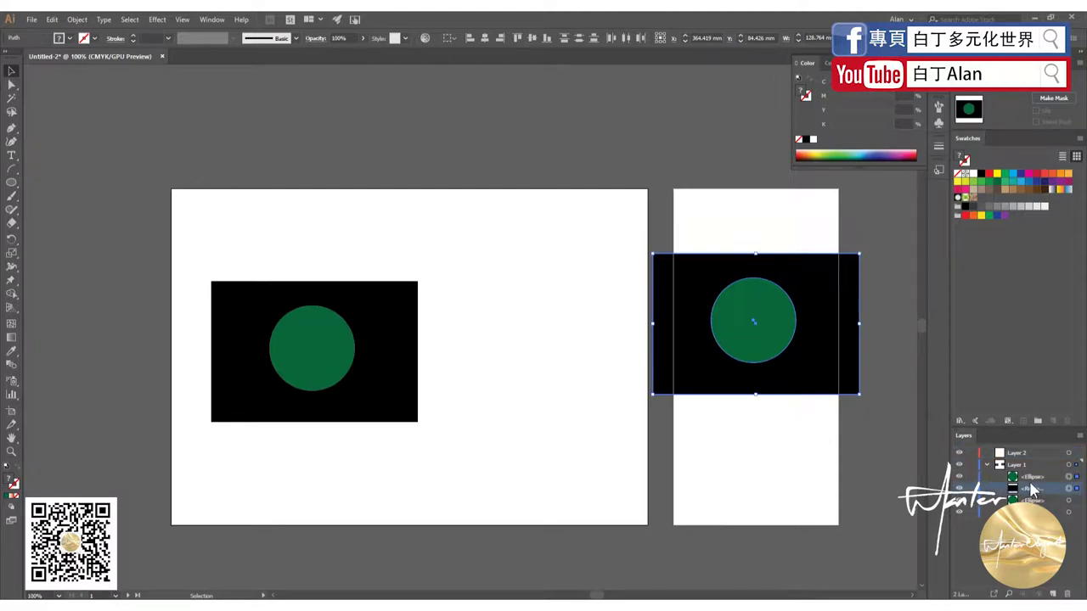
drag(1022, 483, 1023, 456)
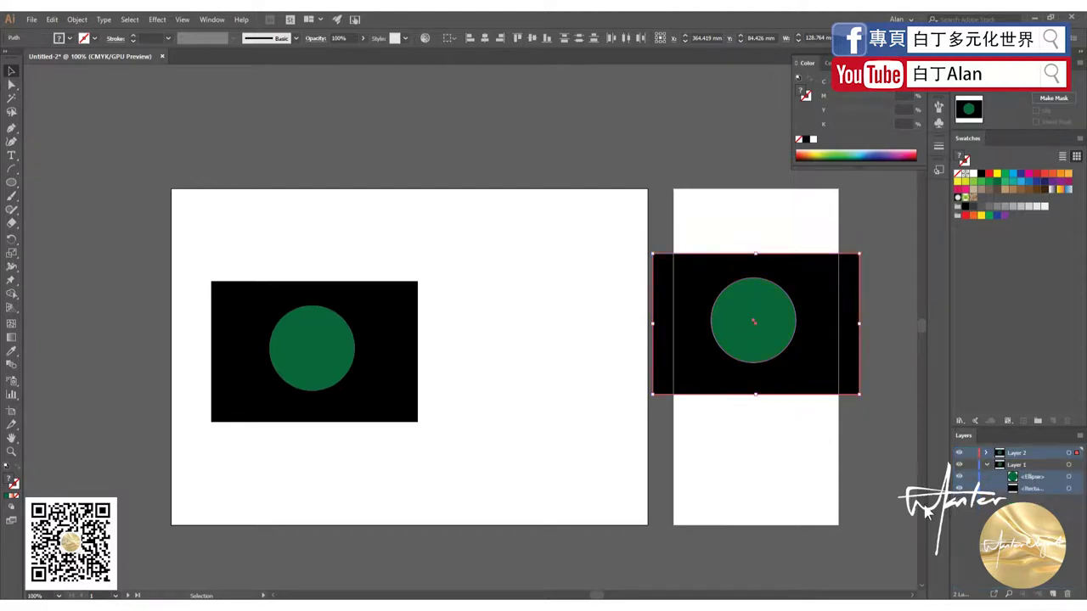
click(958, 453)
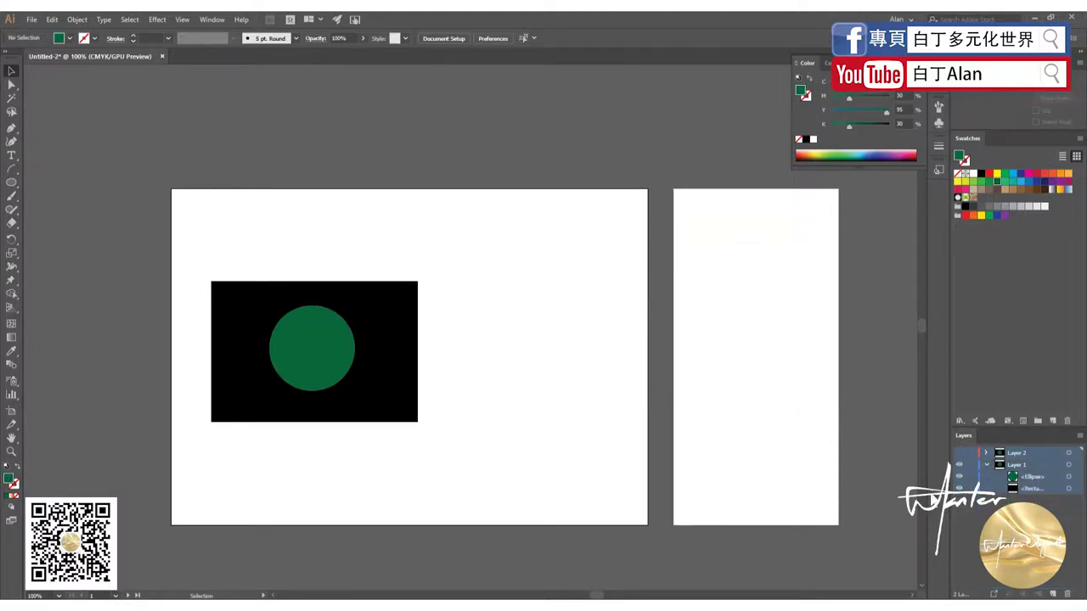
click(1017, 454)
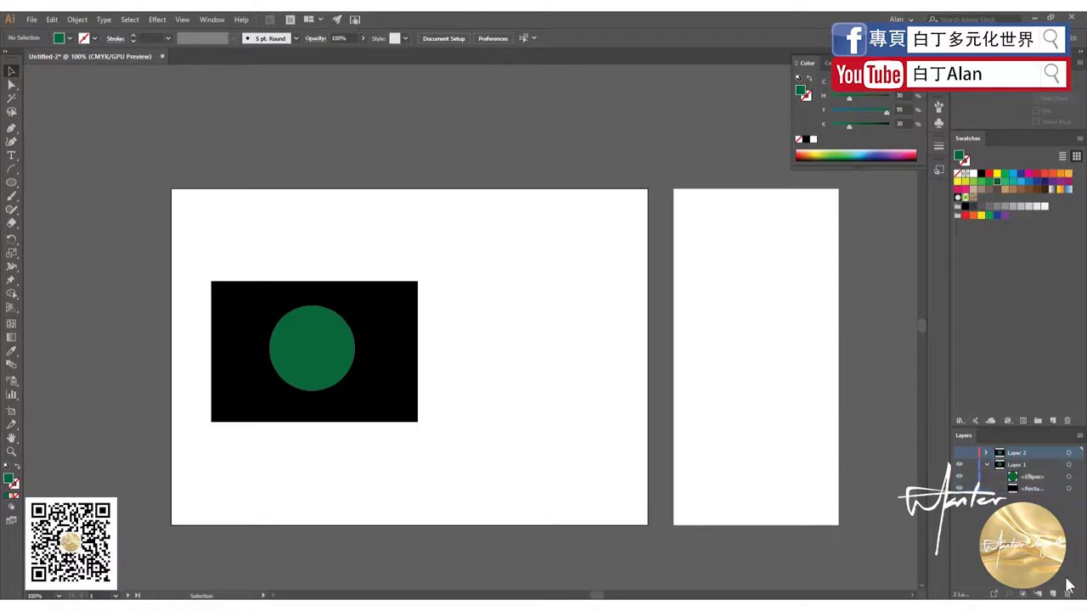
click(1067, 596)
click(578, 326)
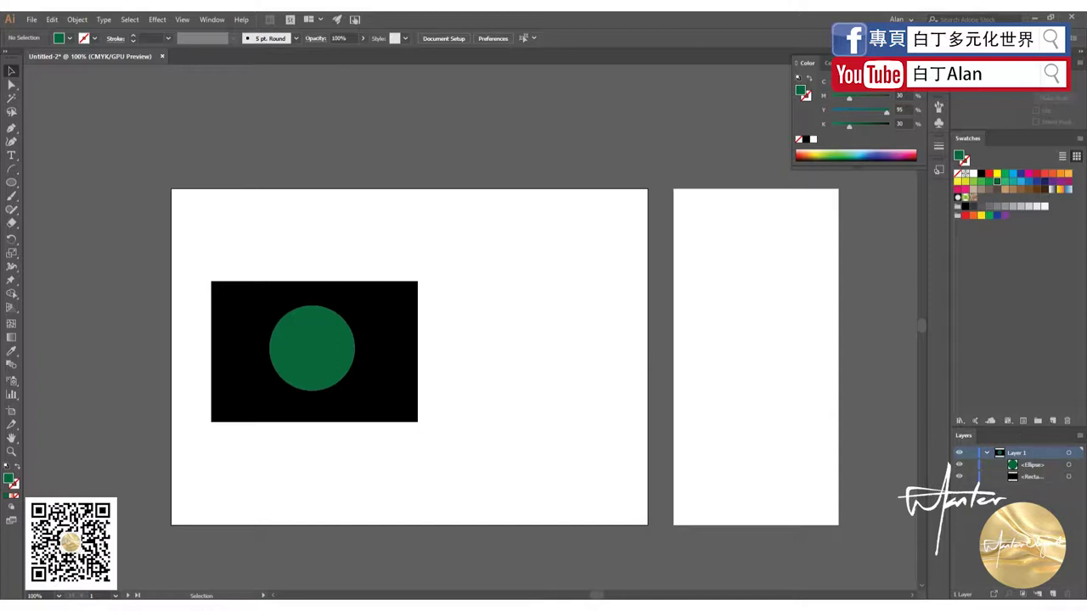
Delete the second artboard with the Artboard tool.
key(shift+o)
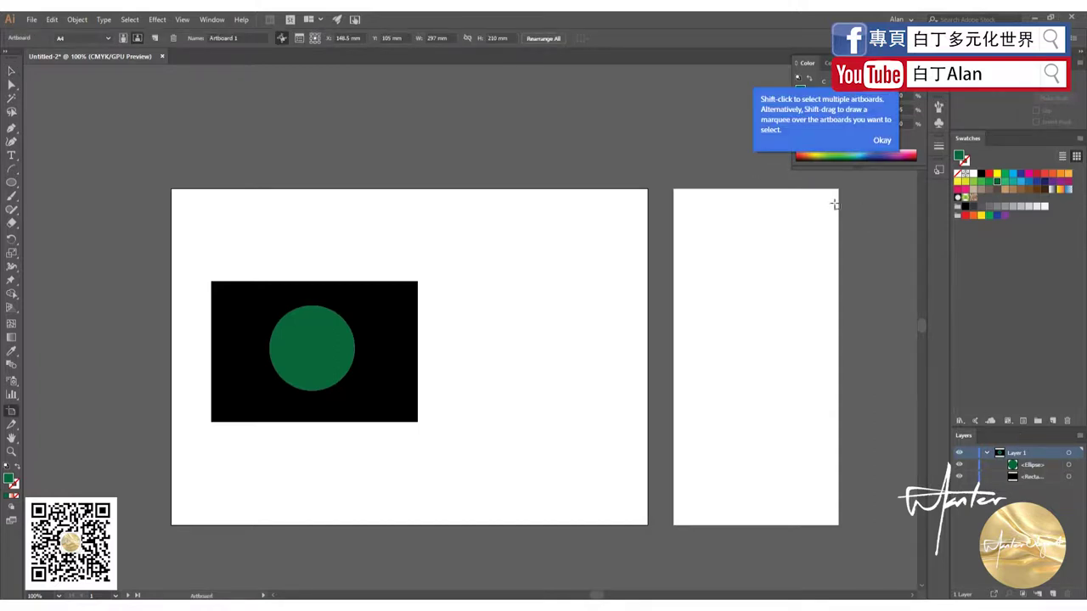
click(769, 256)
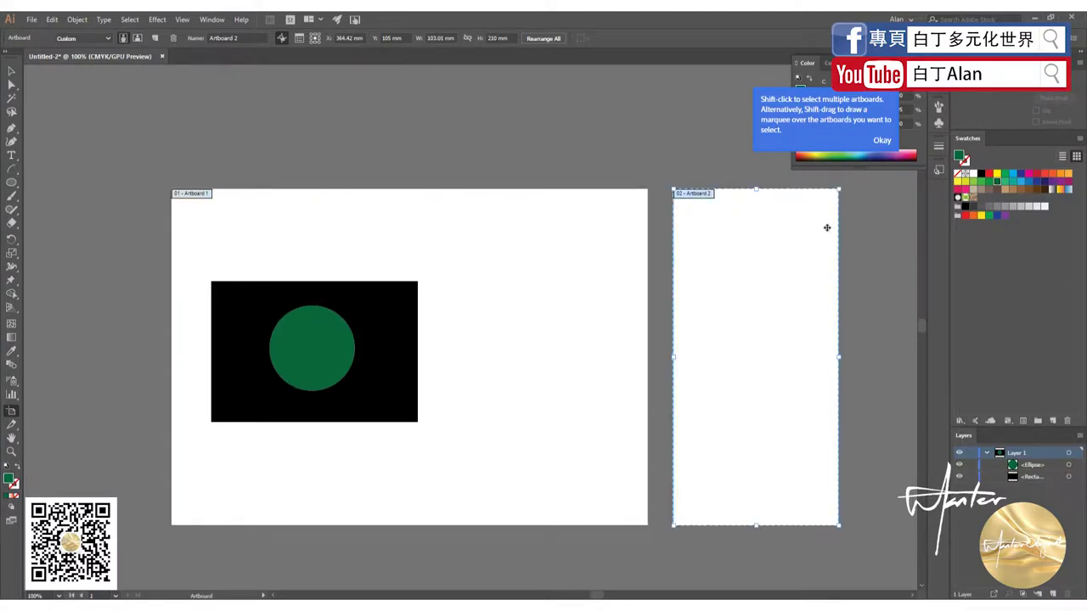
key(Delete)
click(11, 71)
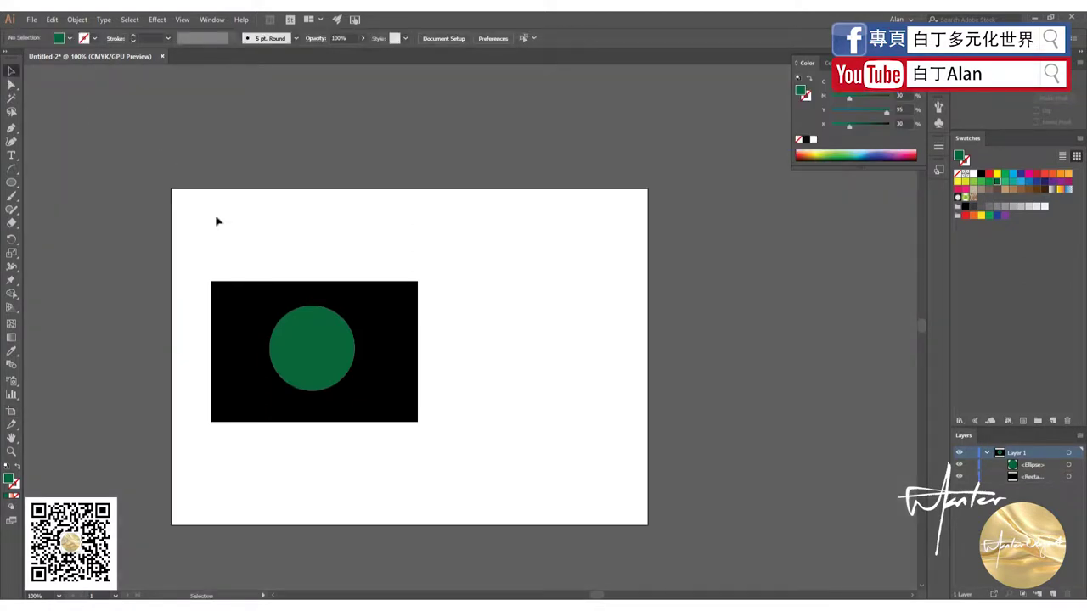
Select the rectangle and green circle together and choose Make Clipping Mask.
click(316, 357)
click(374, 371)
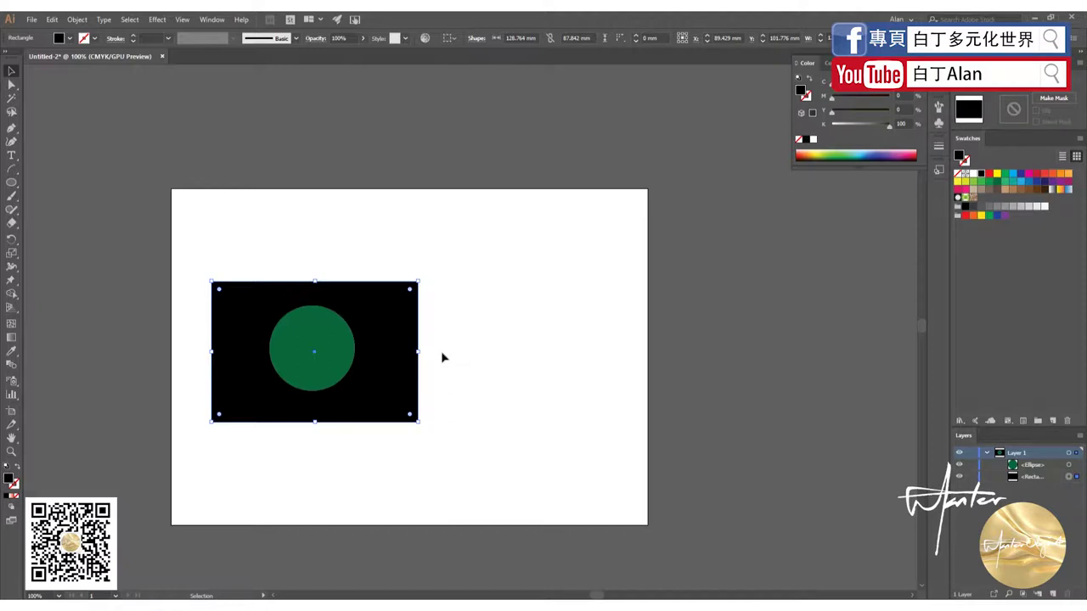
key(ctrl+a)
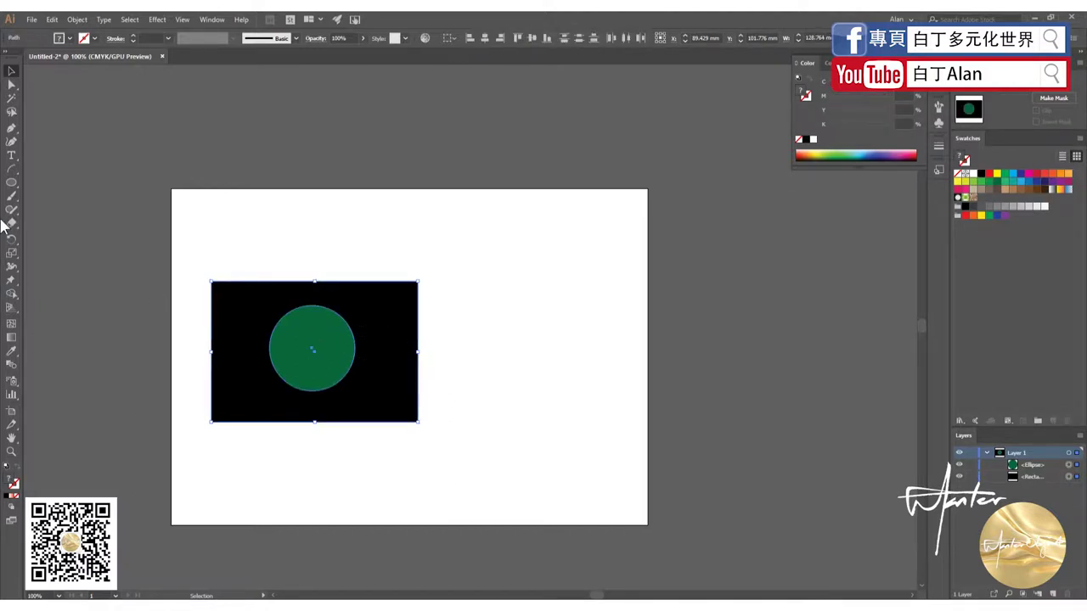
right_click(290, 339)
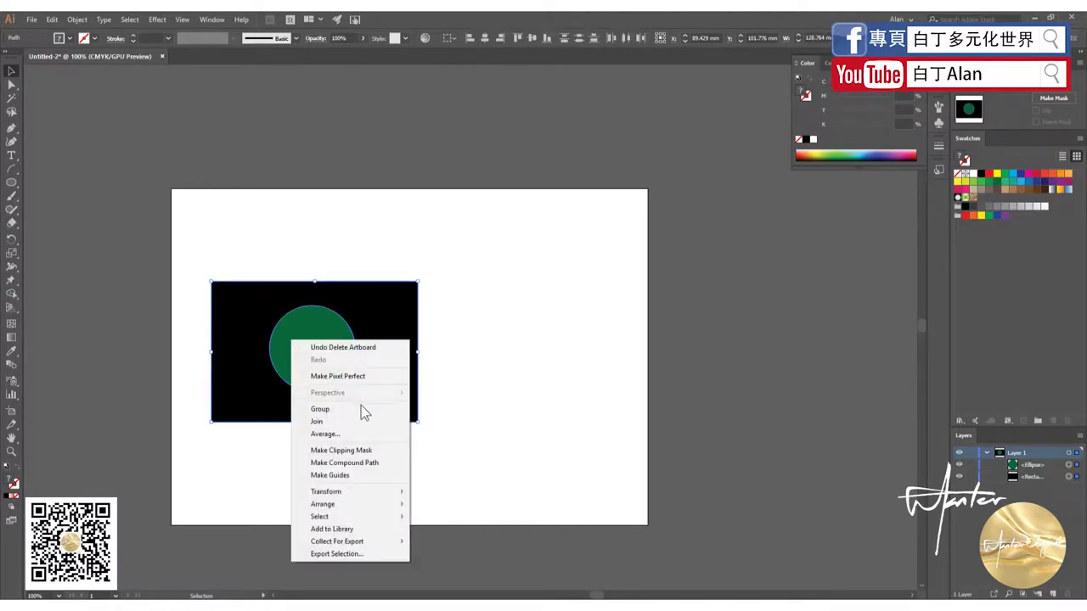
click(360, 452)
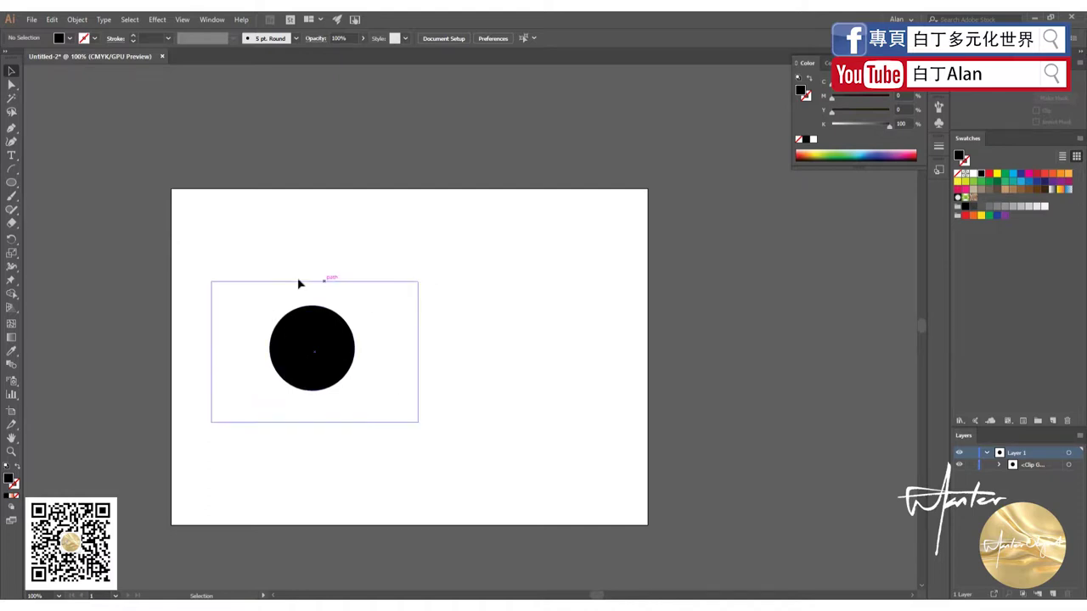
Draw a red rectangle and stack it behind the clipped circle in Layers.
click(315, 352)
key(ctrl+z)
drag(547, 289, 296, 453)
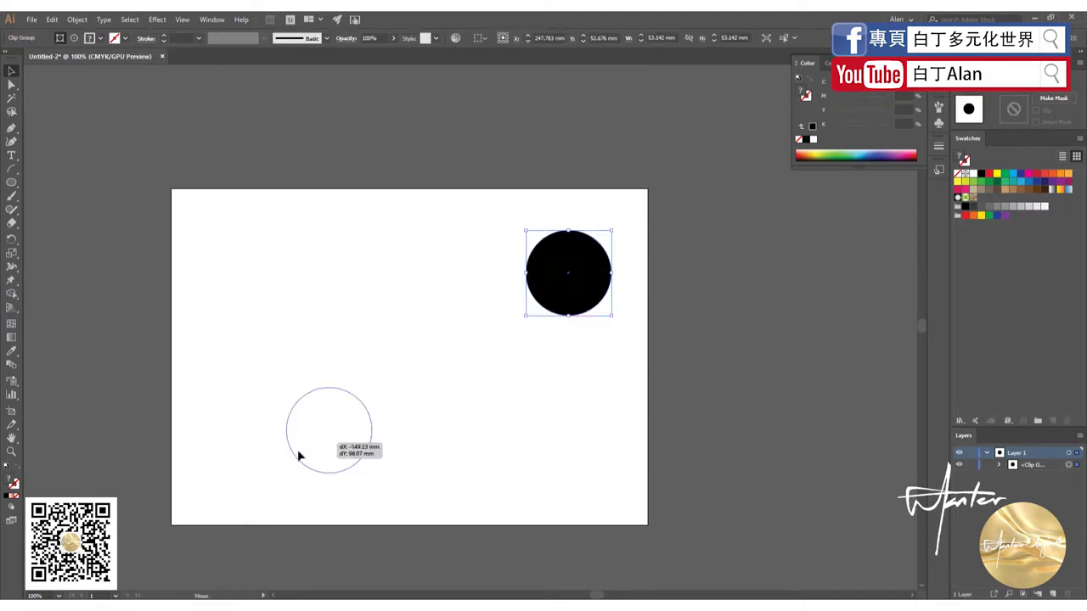
click(11, 183)
click(61, 183)
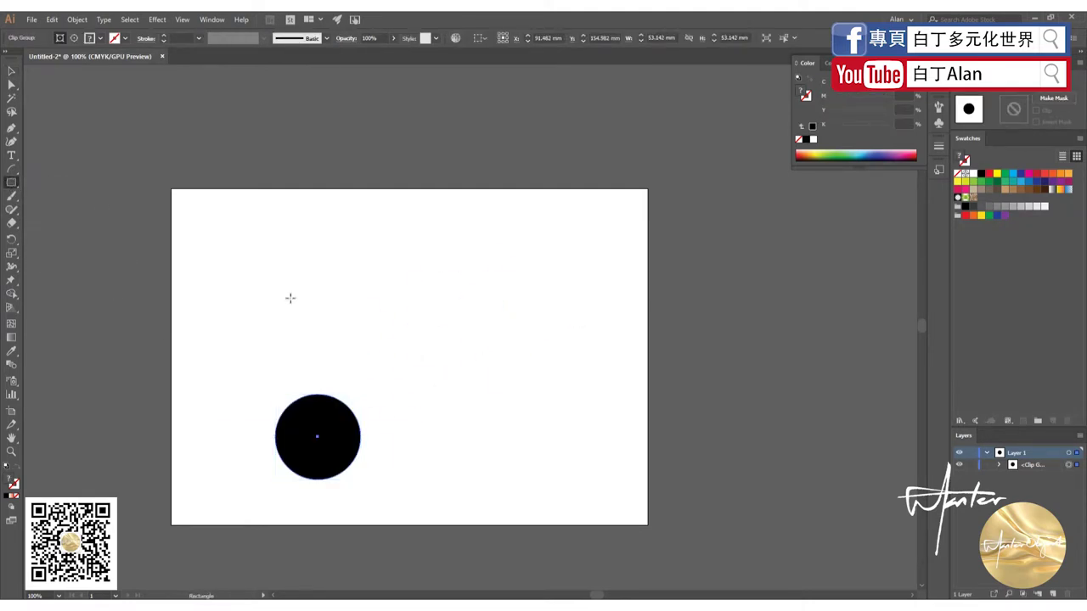
drag(295, 280, 529, 407)
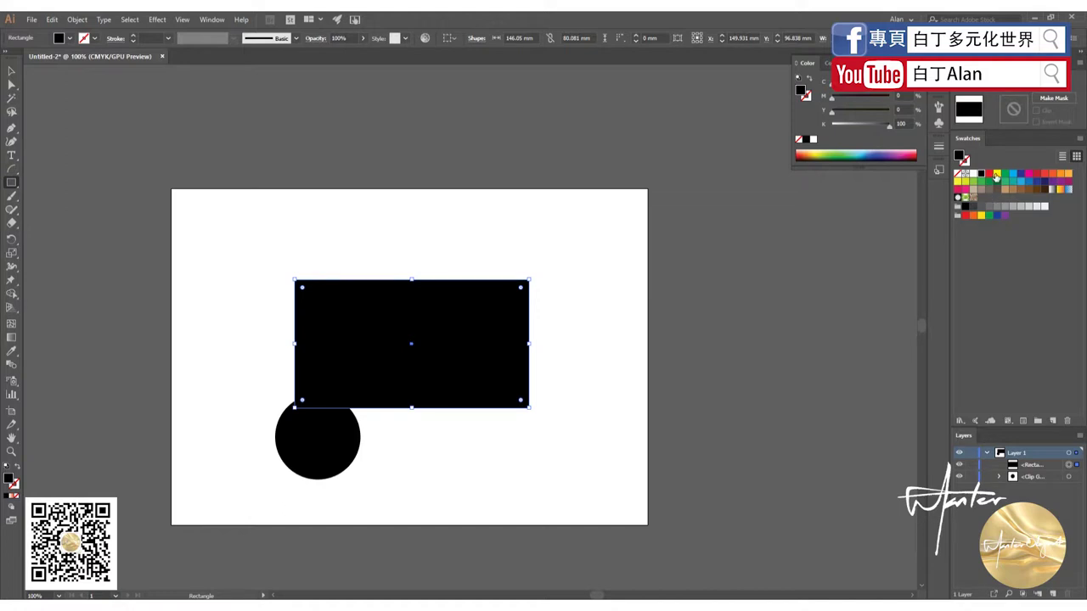
click(990, 174)
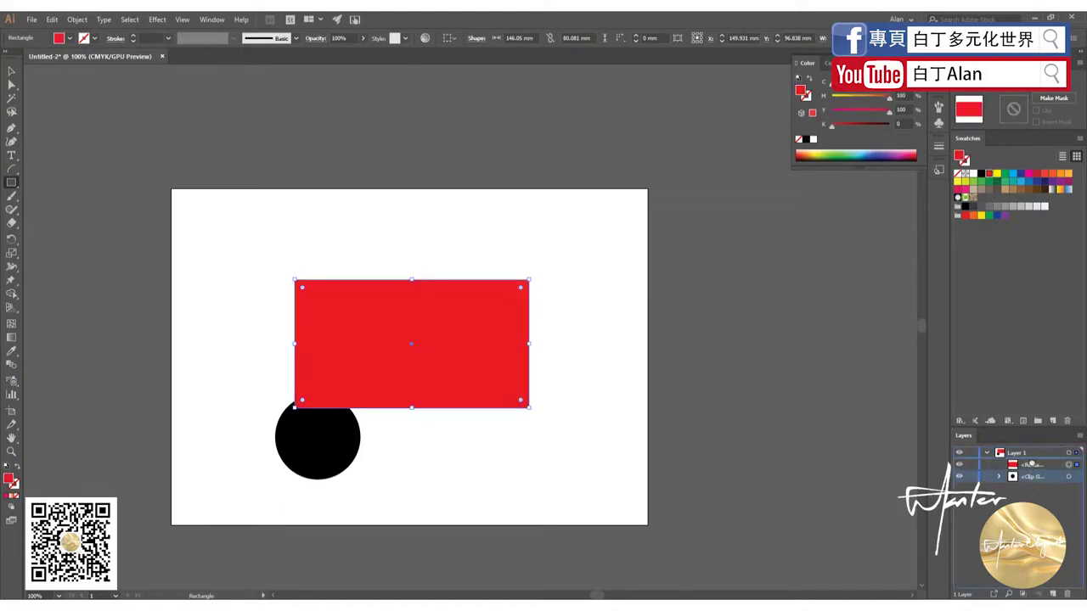
drag(1031, 465, 1031, 489)
Move the clipped black circle to the centre of the red rectangle.
click(999, 464)
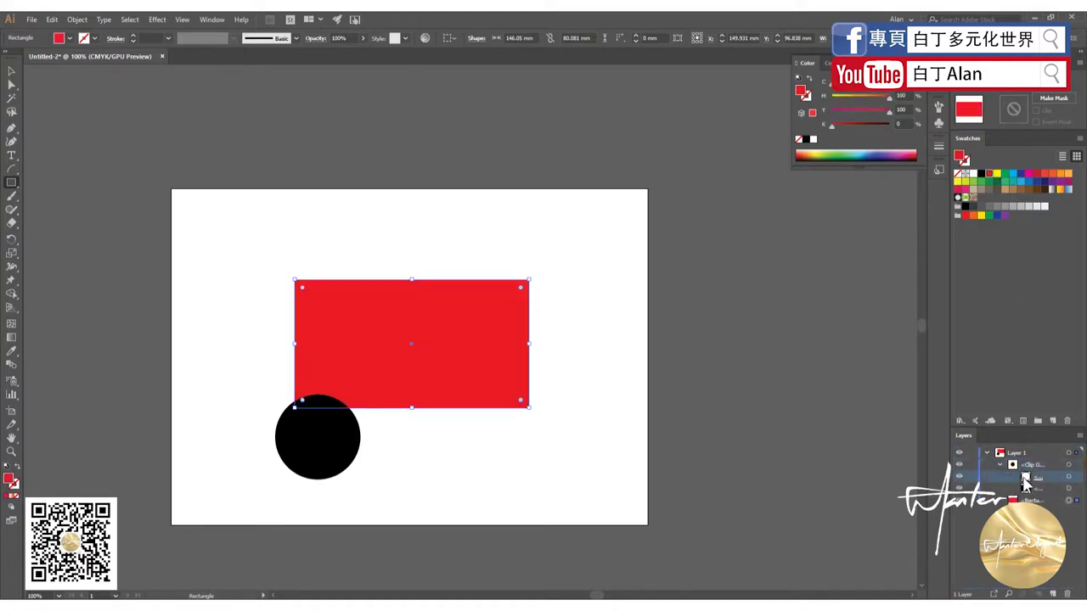
click(12, 71)
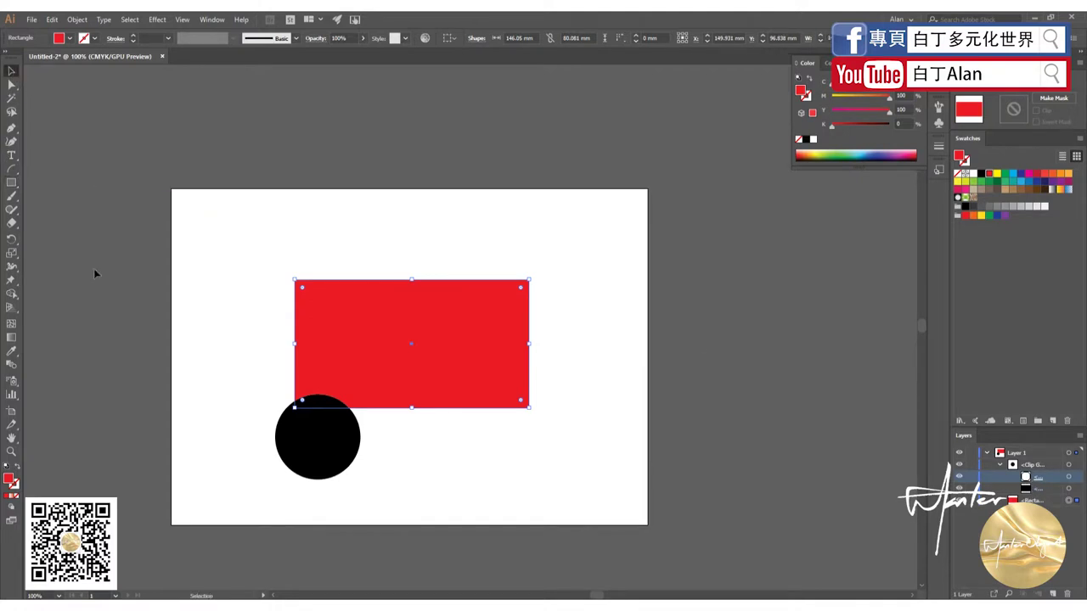
drag(346, 454, 443, 356)
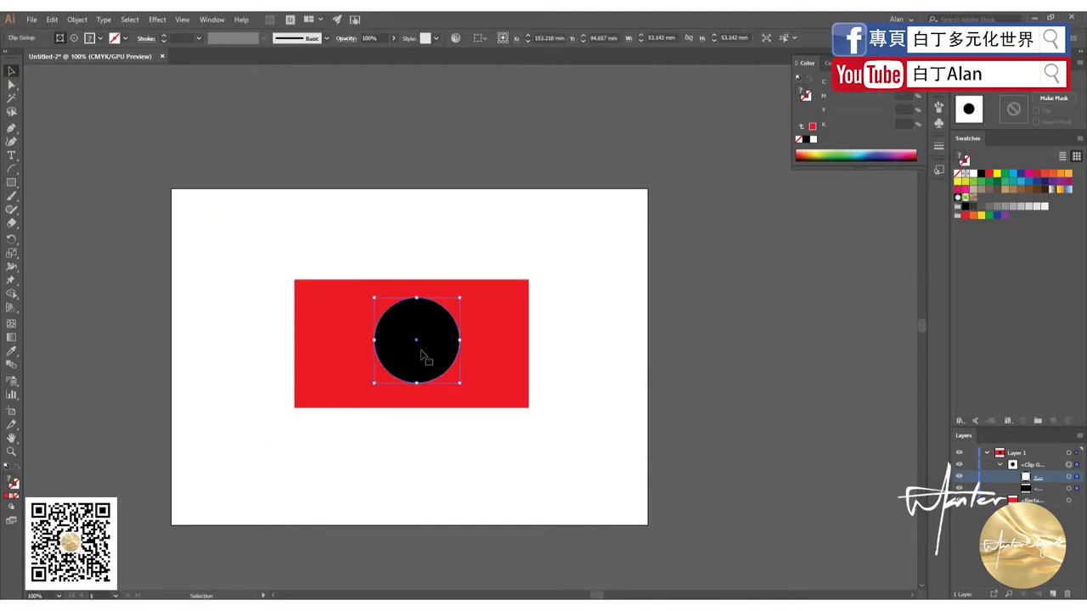
scroll(426, 357, up, 2)
drag(426, 361, 408, 369)
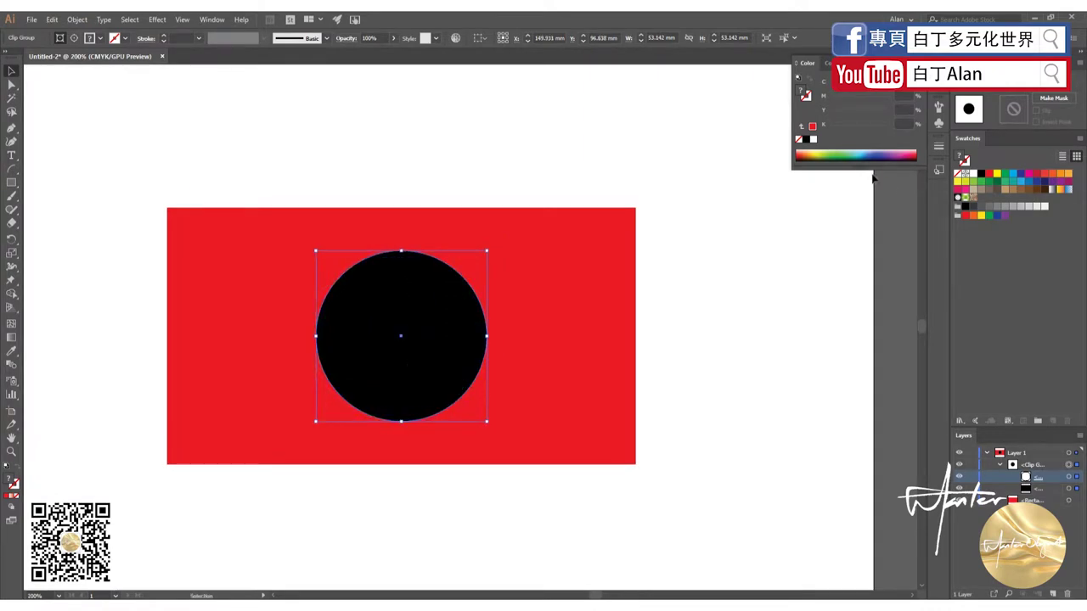
In isolation mode, fill the rectangle inside the clip group red.
double_click(355, 352)
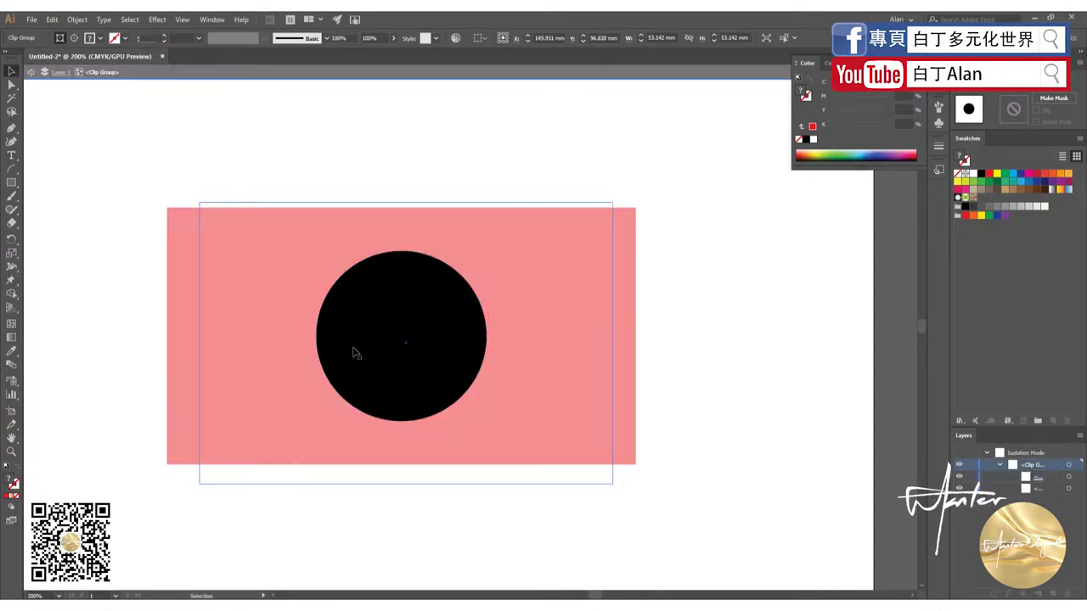
click(386, 401)
double_click(388, 401)
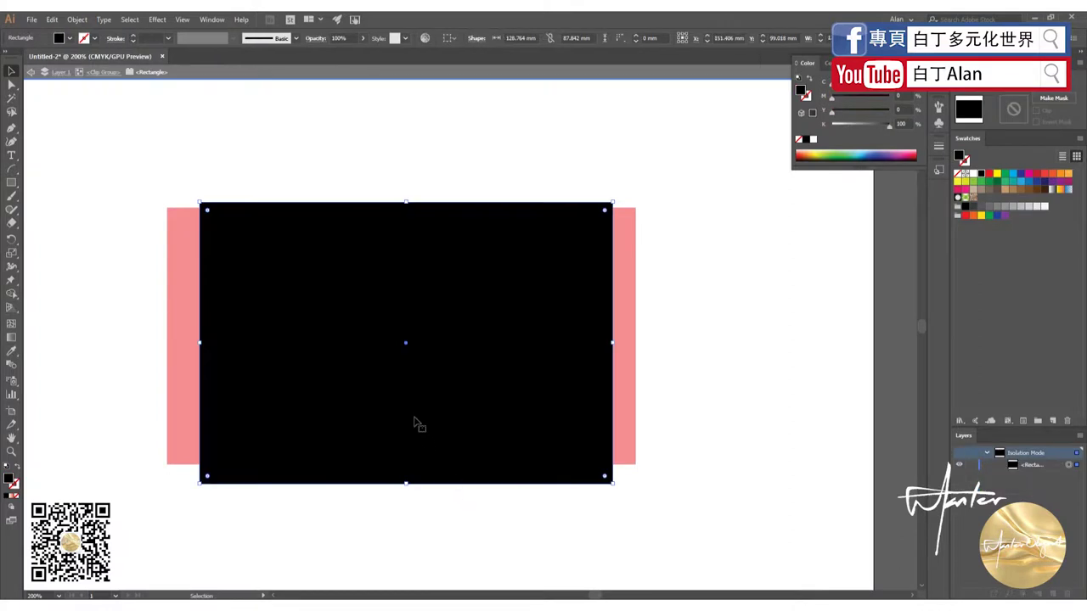
click(988, 174)
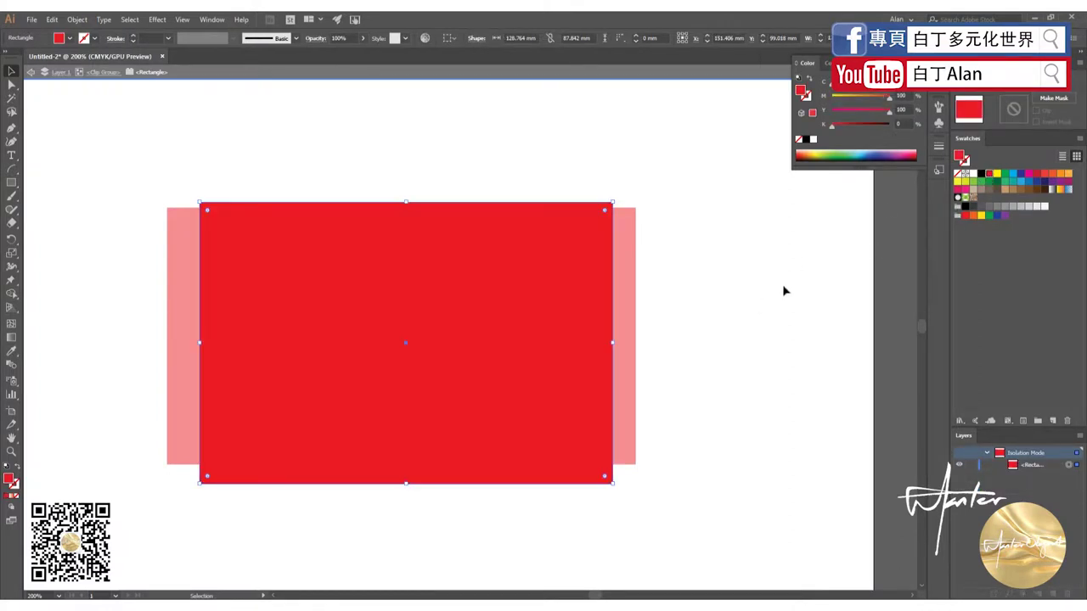
double_click(781, 292)
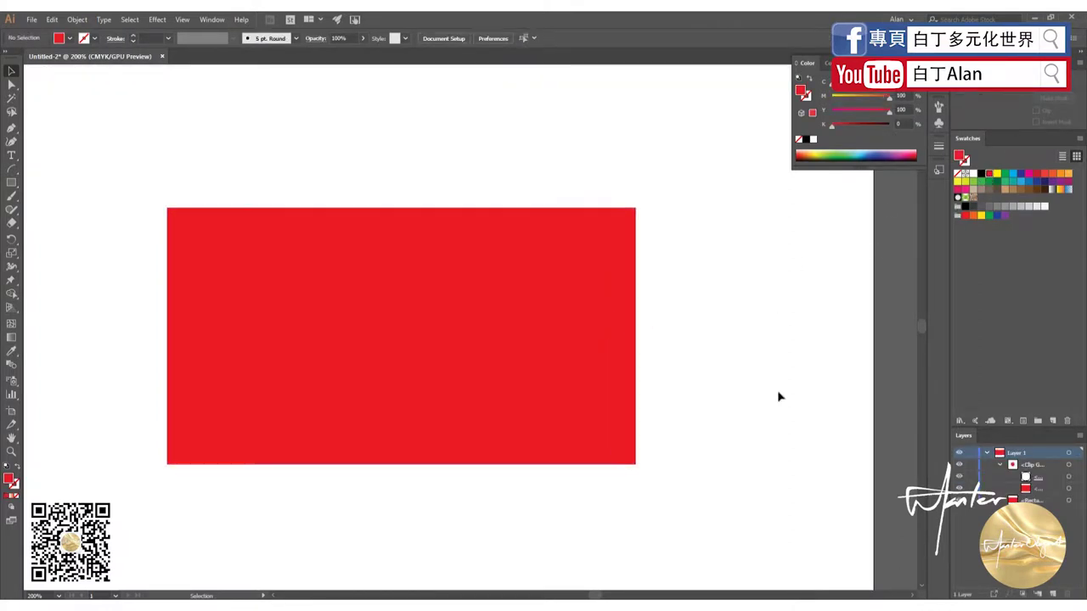
Give the flag rectangle a white fill and a black 1 pt stroke.
click(1031, 501)
click(1079, 504)
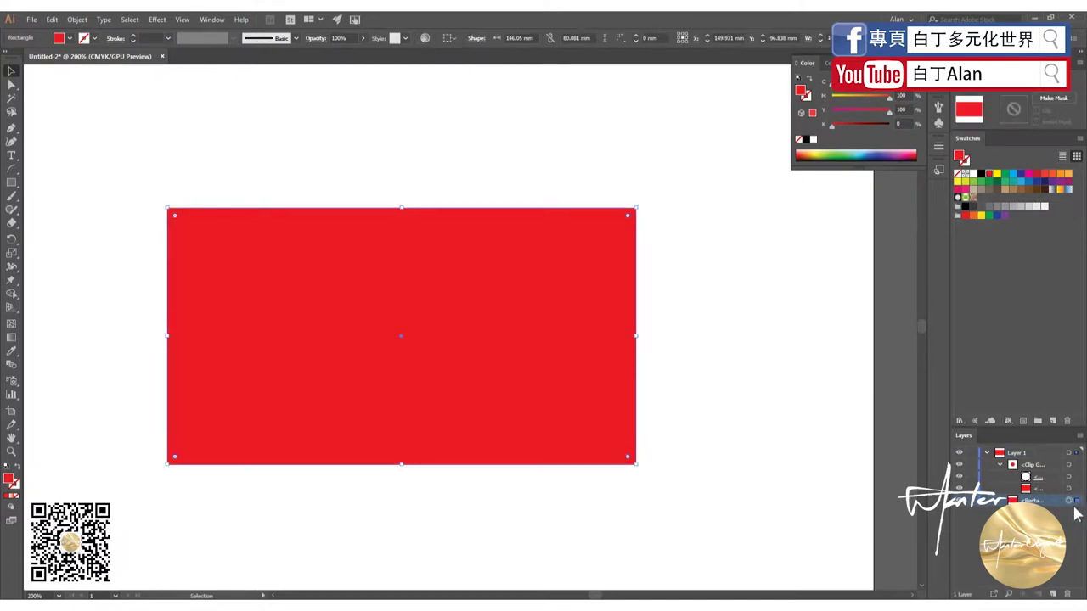
click(972, 174)
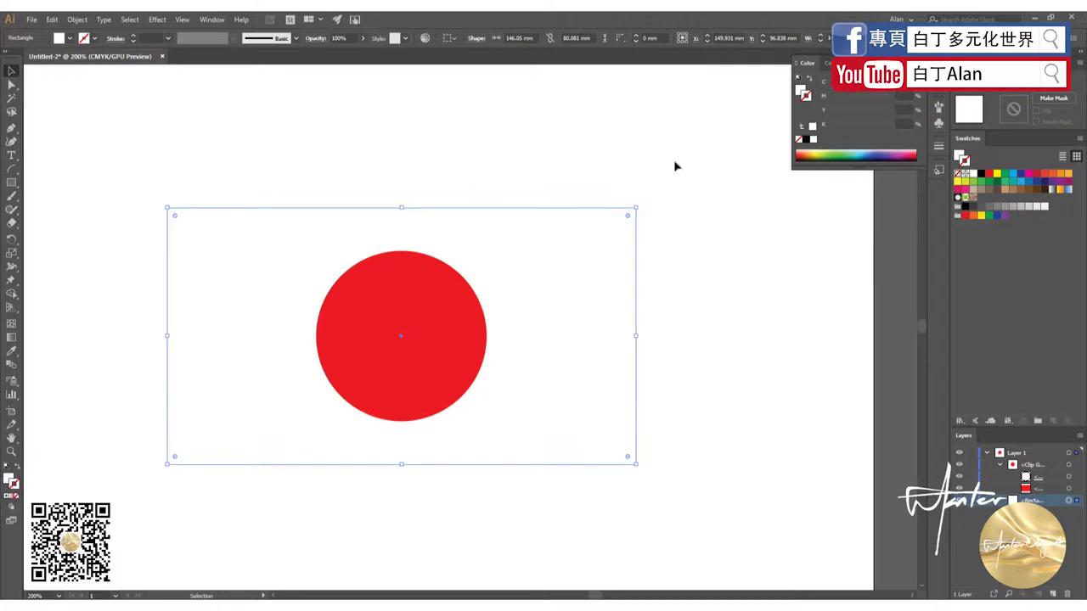
click(981, 175)
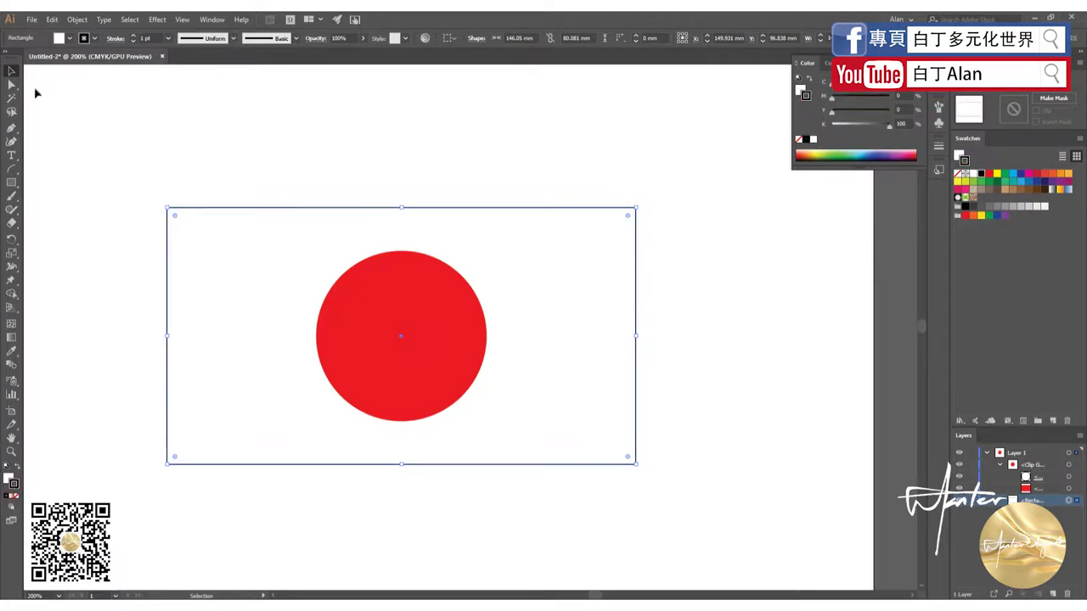
scroll(602, 439, down, 3)
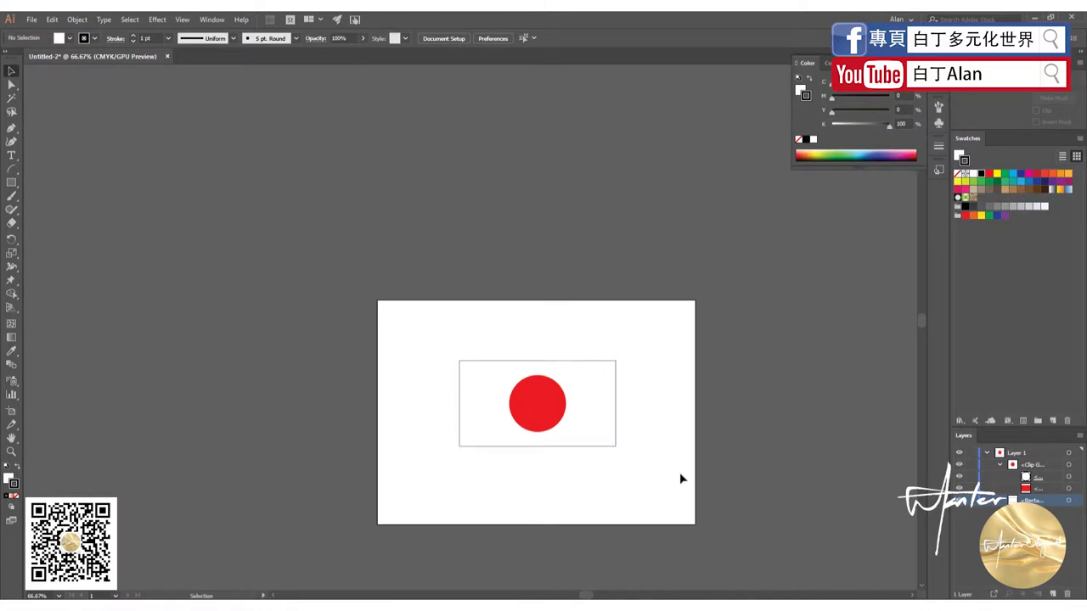
scroll(613, 460, up, 2)
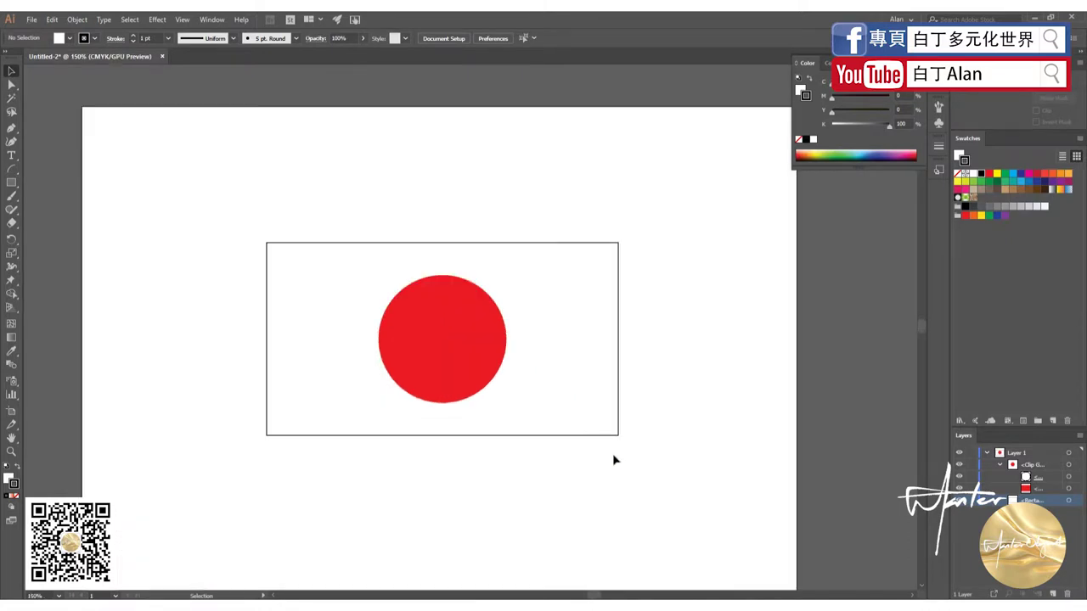
Marquee-select the flag rectangle and the red circle's clip group.
drag(613, 456, 356, 357)
drag(467, 506, 381, 376)
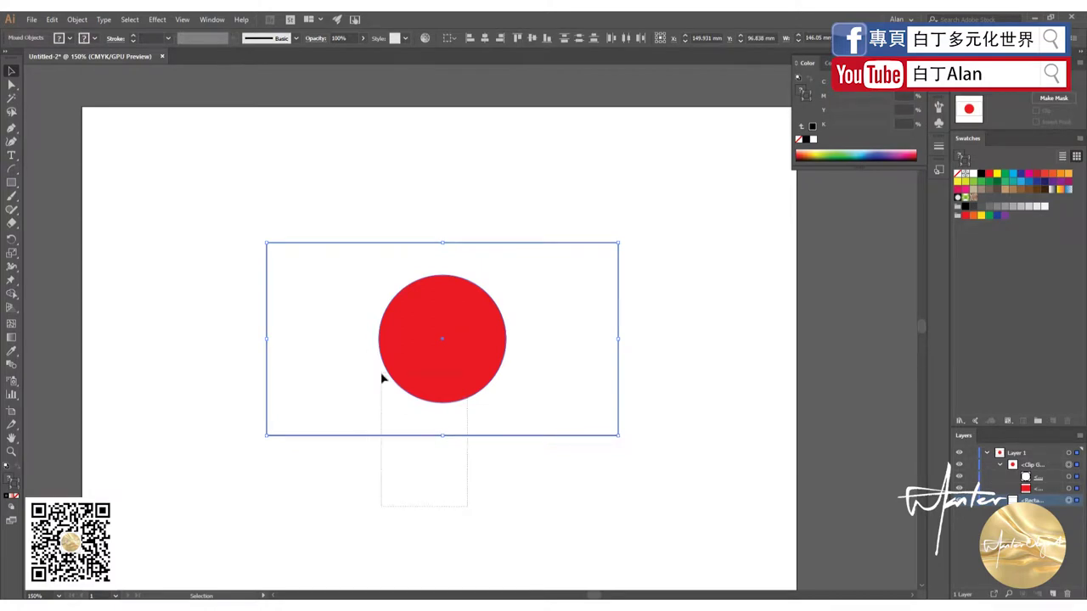
drag(524, 504, 357, 382)
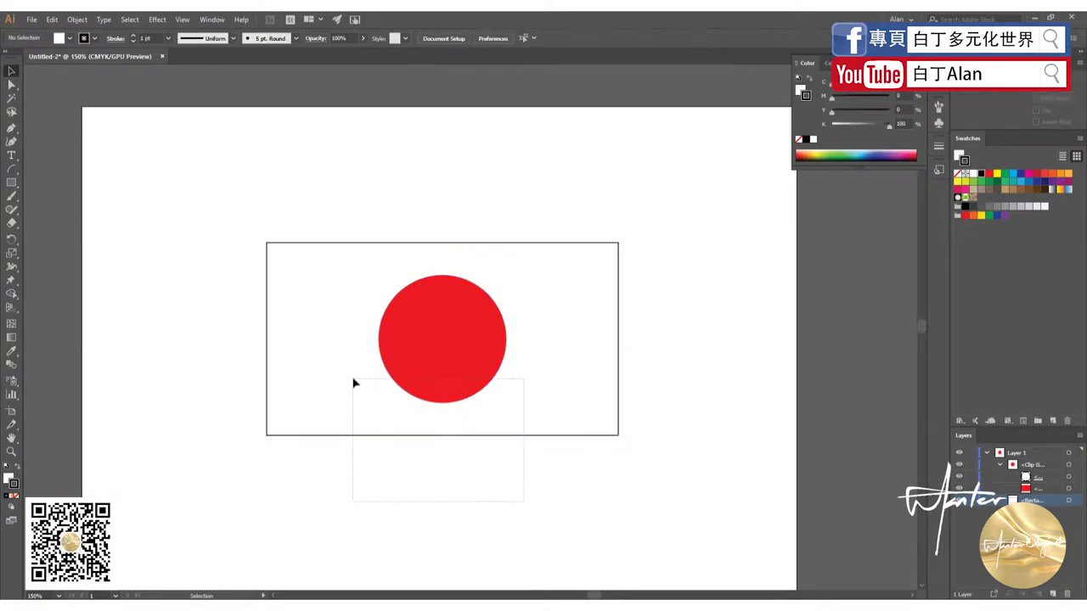
click(417, 444)
drag(437, 404, 409, 352)
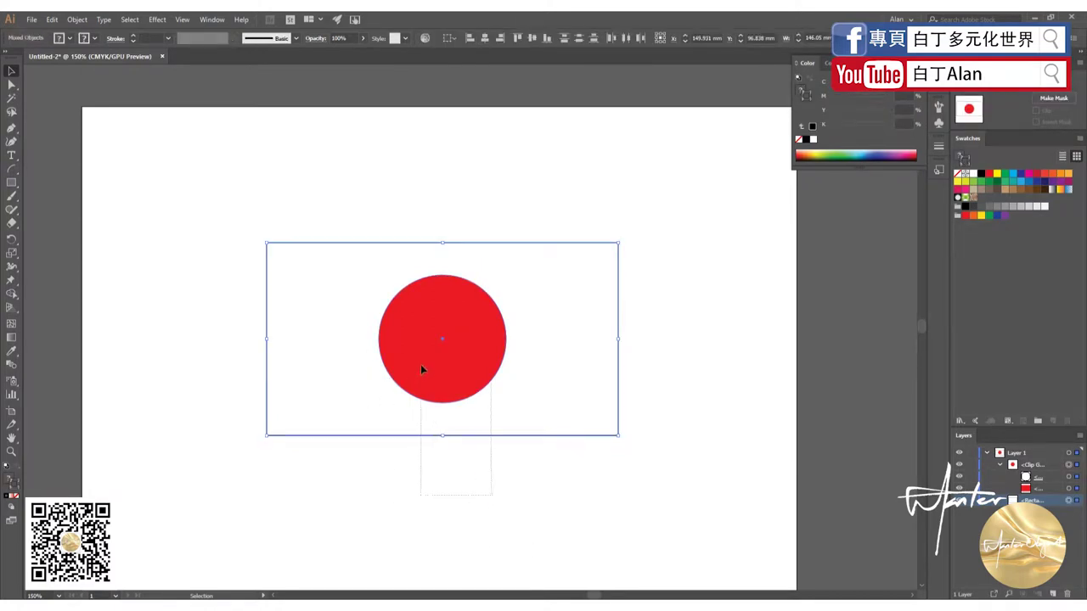
mouse_move(490, 496)
mouse_down()
mouse_move(395, 377)
mouse_move(407, 417)
mouse_up()
click(442, 501)
drag(504, 476, 472, 395)
click(463, 441)
click(429, 331)
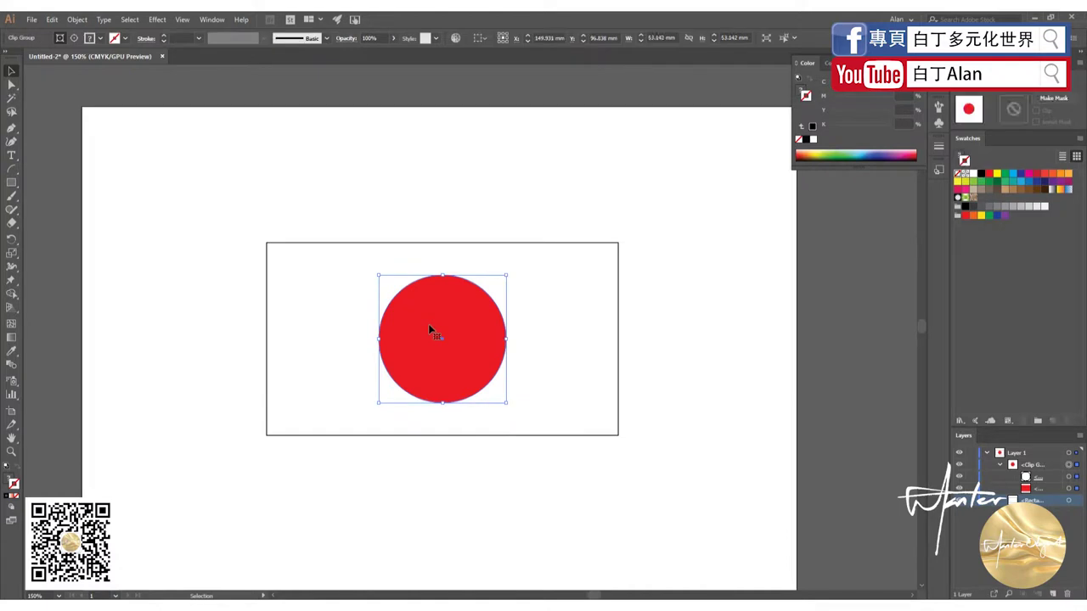
Set the white flag rectangle's stroke to red, then remove the rectangle.
click(619, 309)
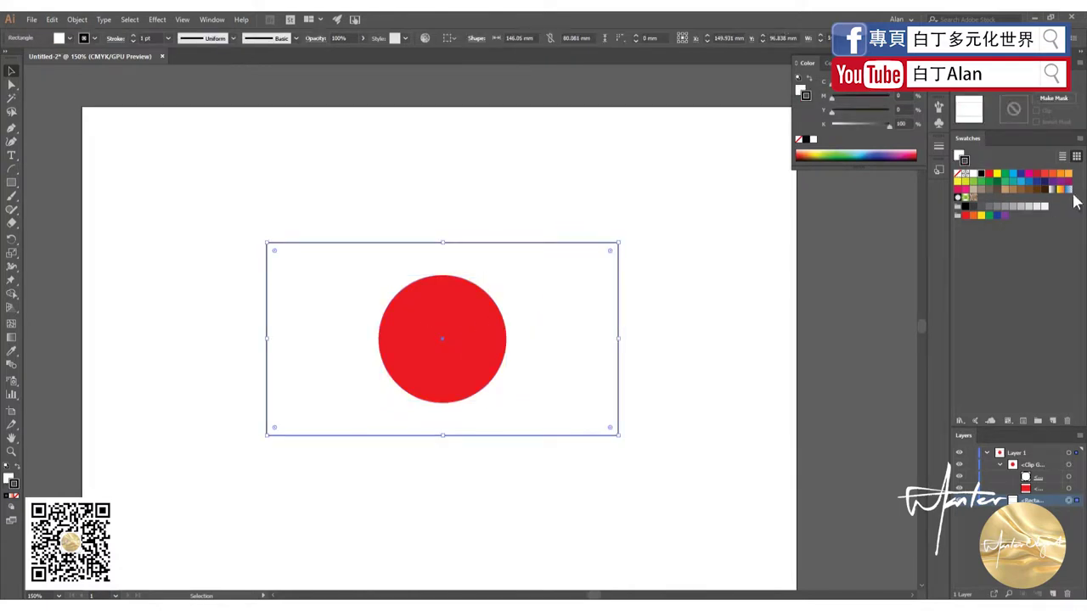
click(989, 175)
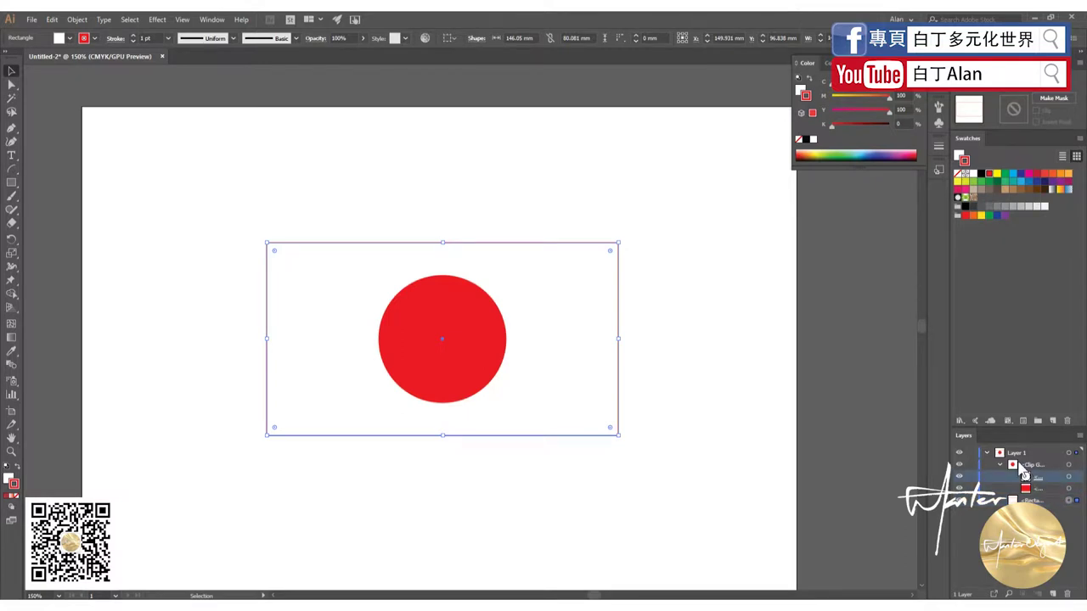
key(ctrl+z)
key(ctrl+z)
key(ctrl+z)
key(ctrl+z)
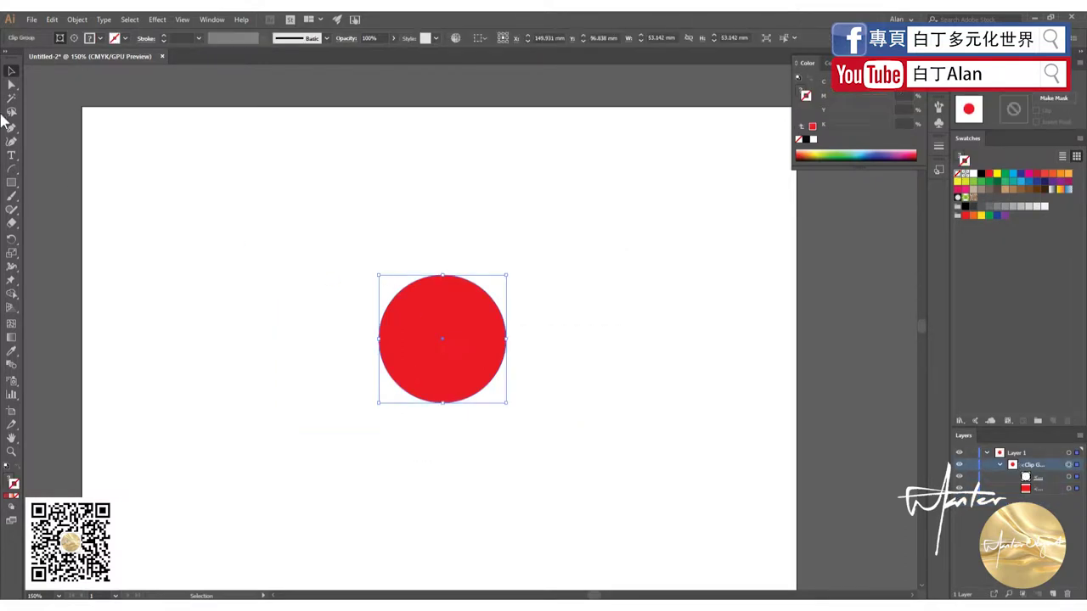
key(ctrl+z)
Draw a flag rectangle with no stroke and a red fill.
click(11, 182)
drag(306, 237, 532, 392)
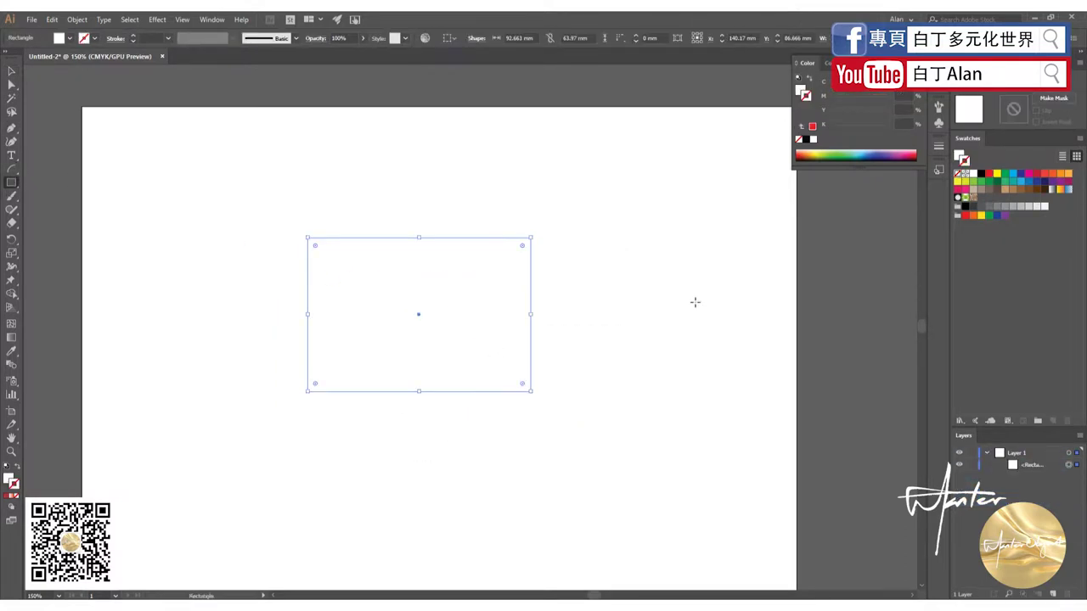
click(989, 174)
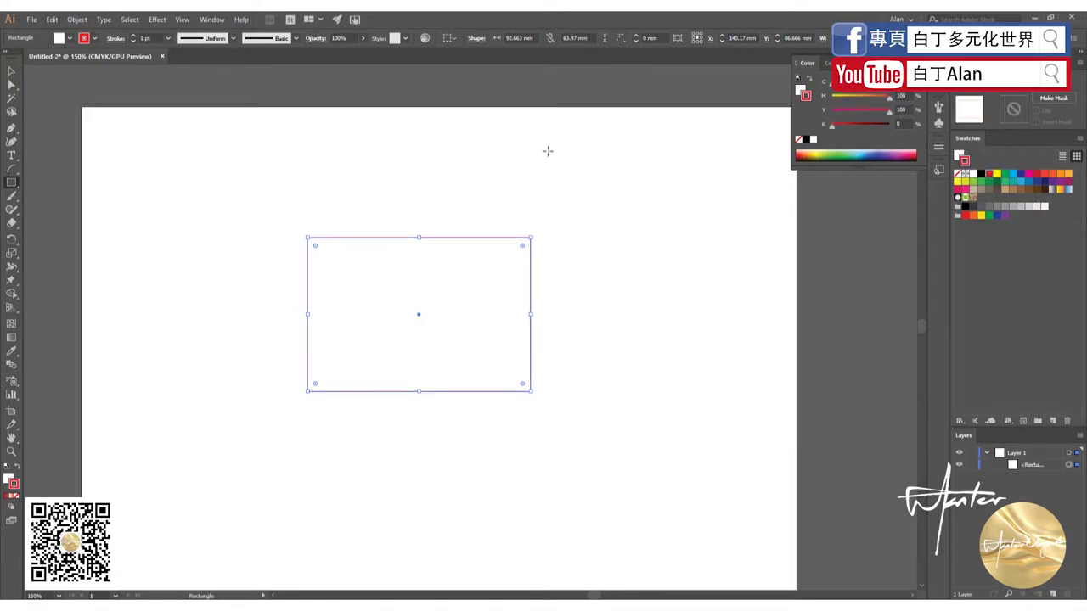
click(13, 495)
click(9, 480)
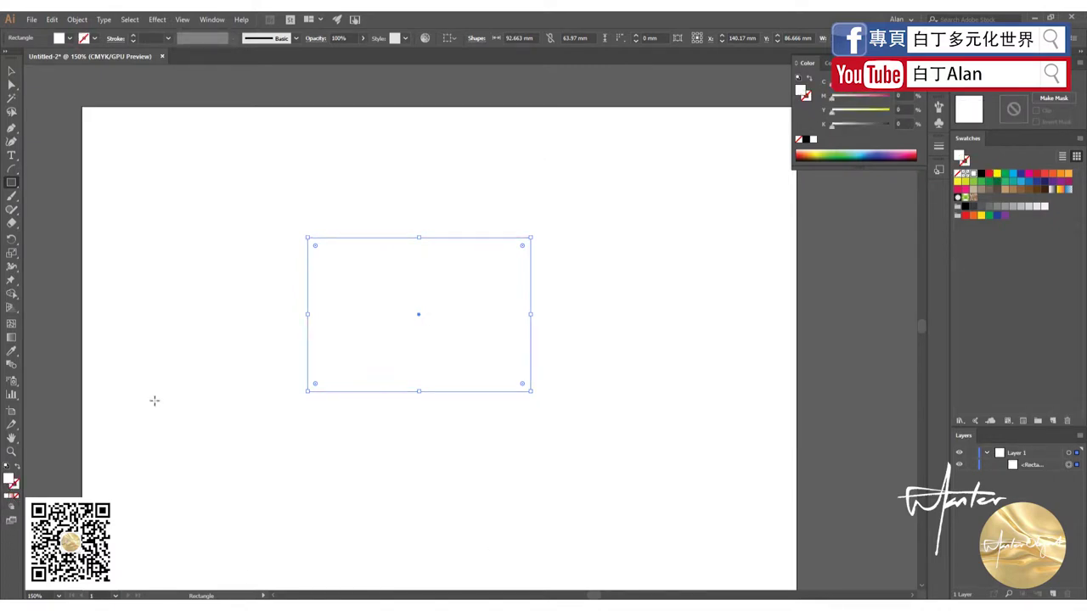
click(991, 175)
Draw a yellow star and scale it into the flag's upper-left corner.
click(12, 182)
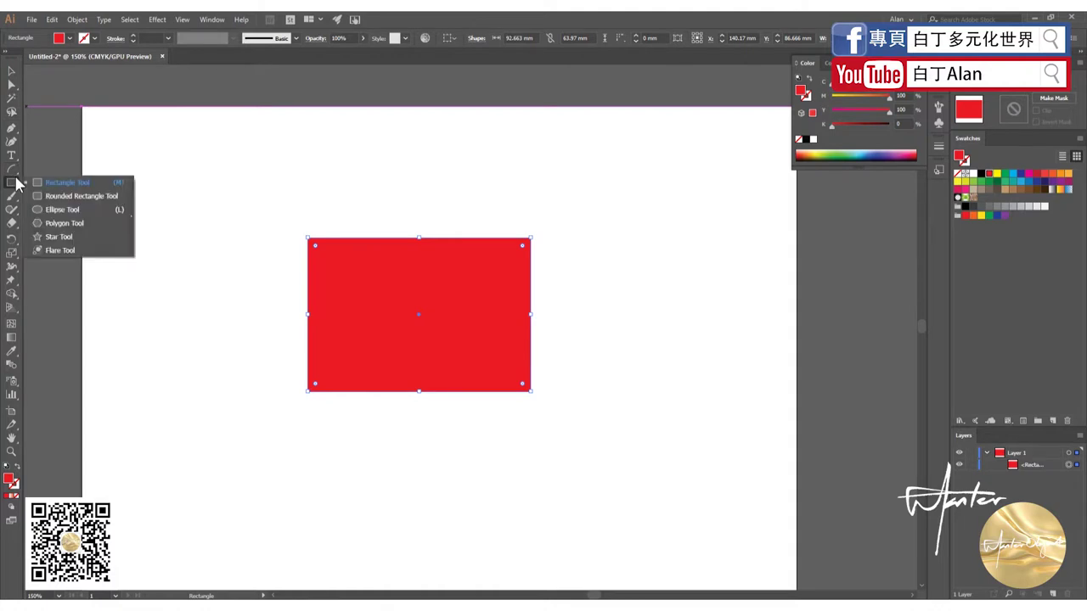
click(61, 236)
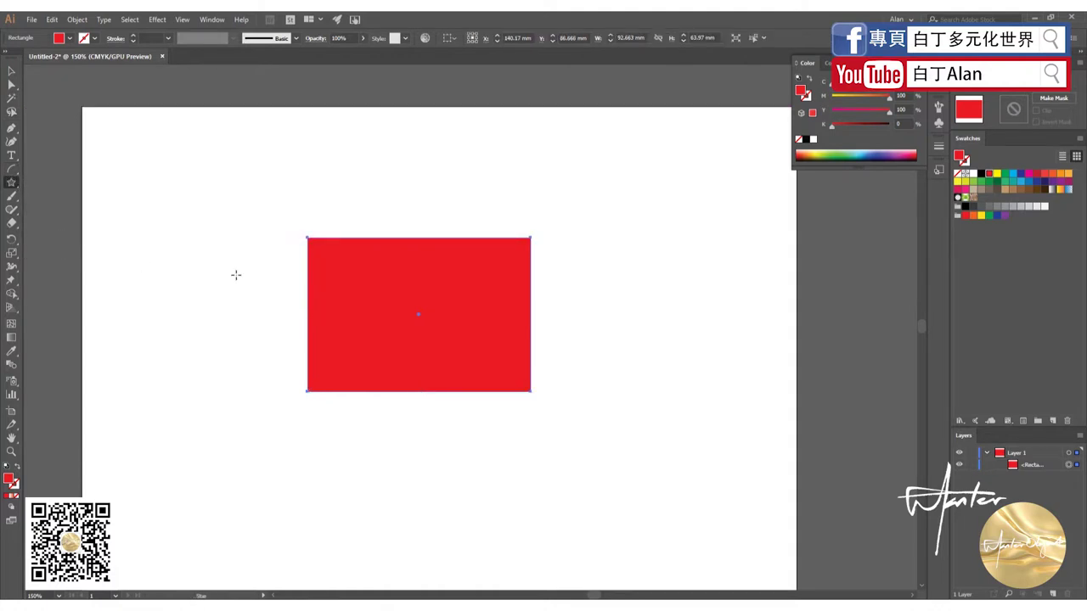
drag(234, 274, 260, 307)
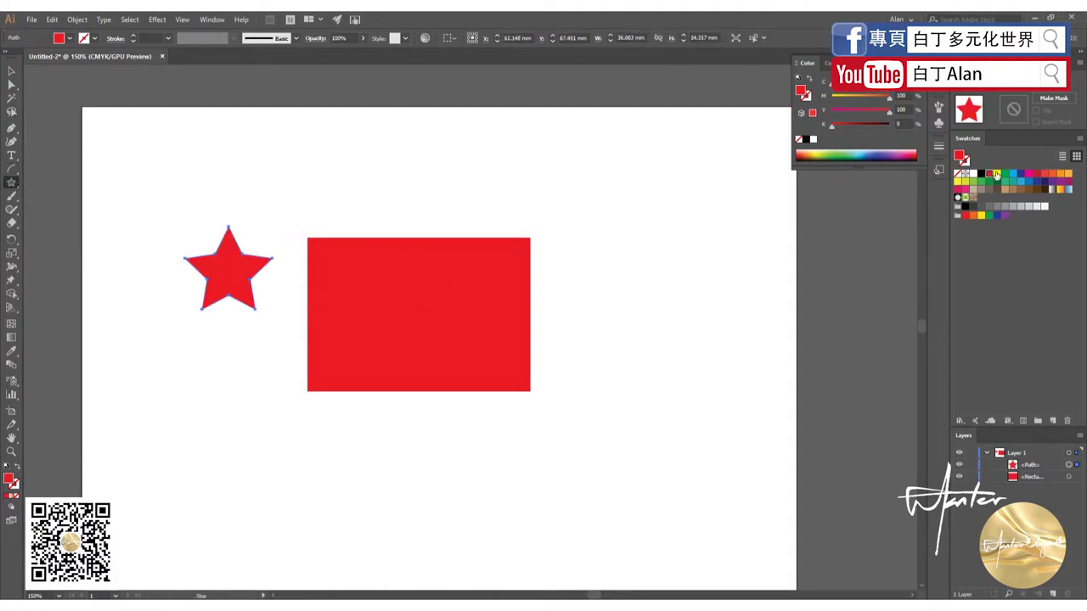
click(997, 174)
key(ctrl+equal)
key(ctrl+equal)
click(12, 72)
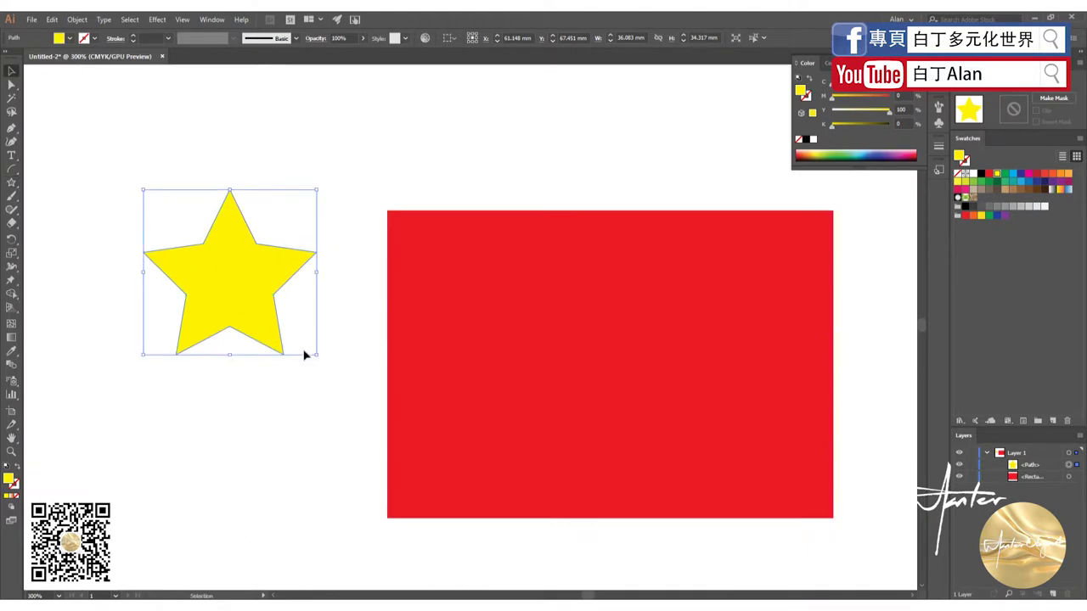
mouse_move(315, 353)
mouse_down()
mouse_move(198, 242)
mouse_move(418, 244)
mouse_move(436, 253)
mouse_move(428, 338)
mouse_up()
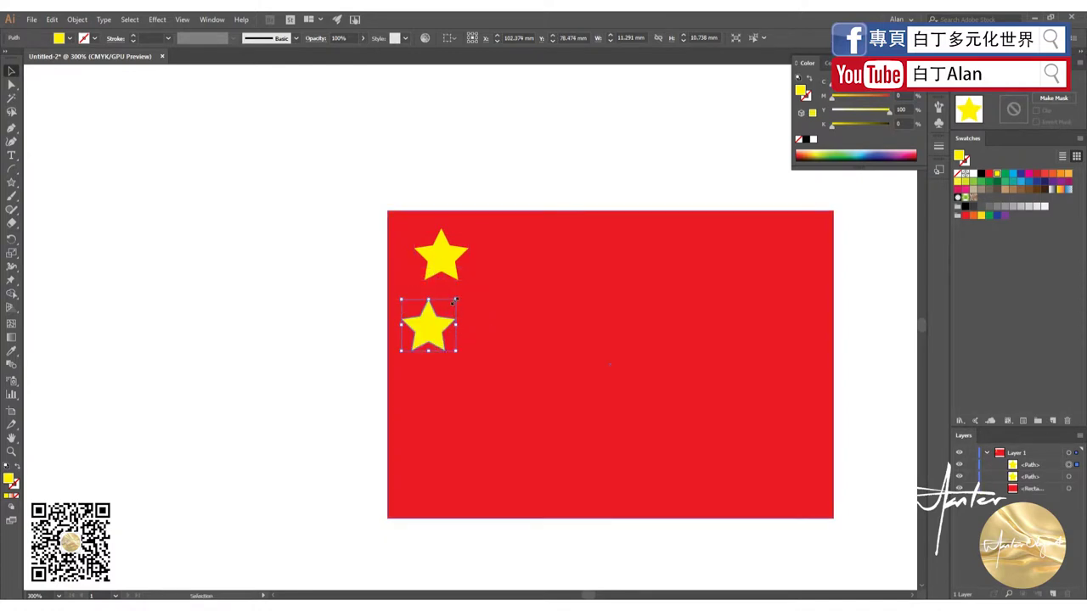
Make small yellow star copies and arrange them around the large star.
drag(456, 300, 439, 311)
scroll(439, 311, up, 3)
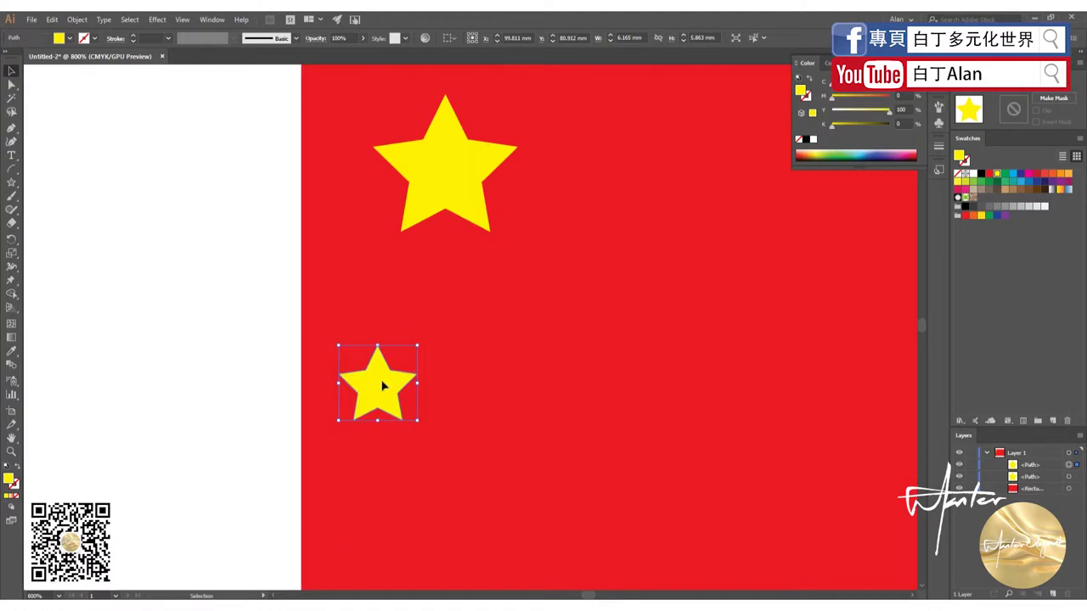
mouse_move(381, 383)
mouse_down()
mouse_move(457, 297)
mouse_move(394, 335)
mouse_up()
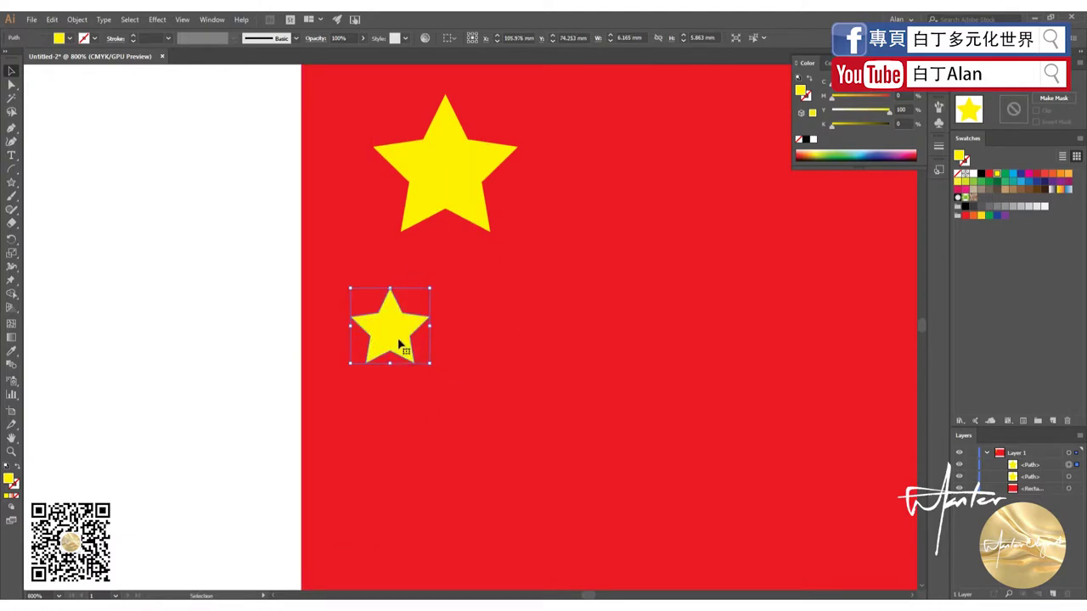
scroll(416, 348, down, 3)
scroll(486, 299, up, 3)
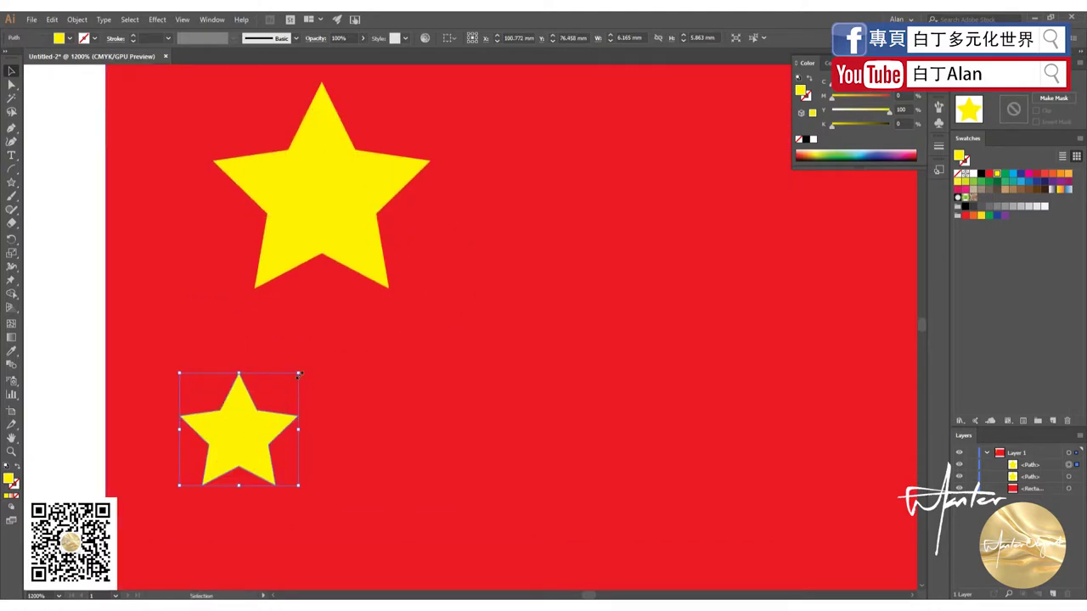
drag(300, 375, 268, 401)
drag(230, 444, 261, 407)
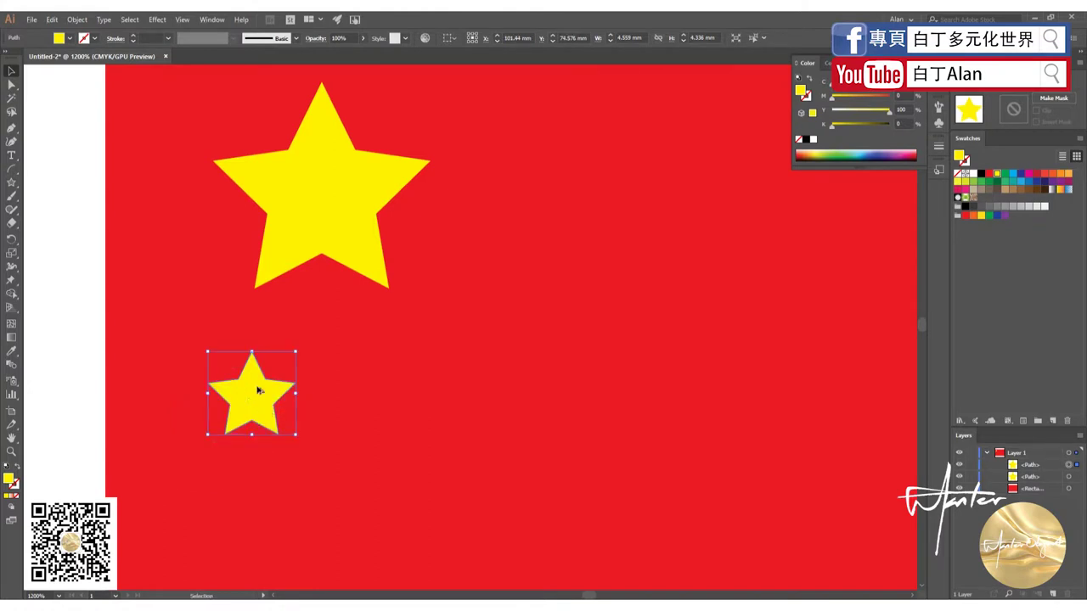
mouse_move(259, 391)
alt+mouse_down()
mouse_move(371, 376)
mouse_move(463, 286)
mouse_move(480, 265)
mouse_move(500, 127)
alt+mouse_up()
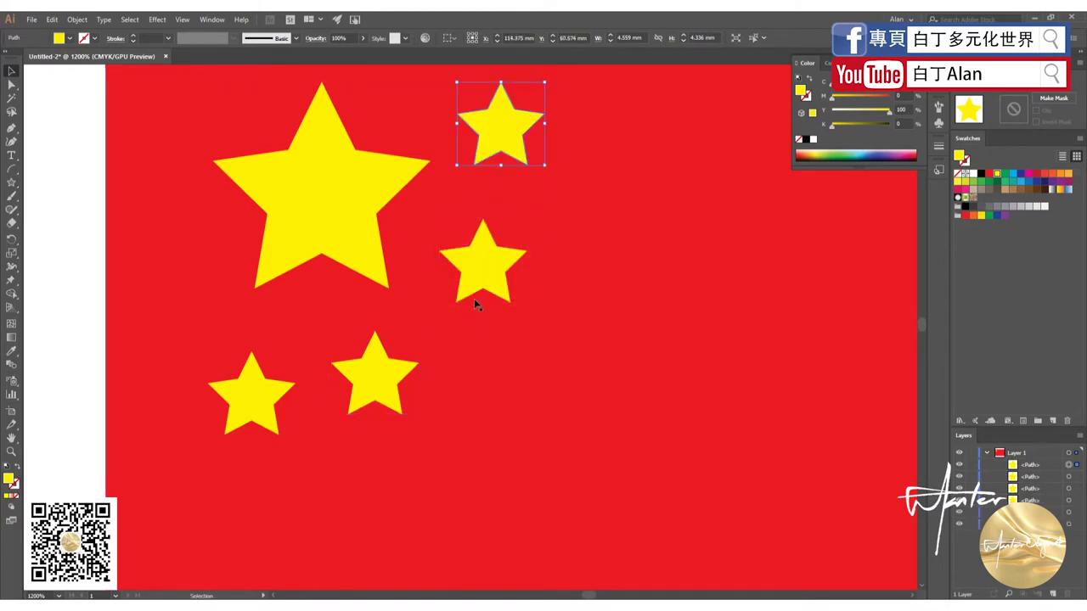
Move the red flag rectangle left beneath the stars and group flag and stars.
key(ctrl+minus)
key(ctrl+minus)
key(ctrl+minus)
click(301, 264)
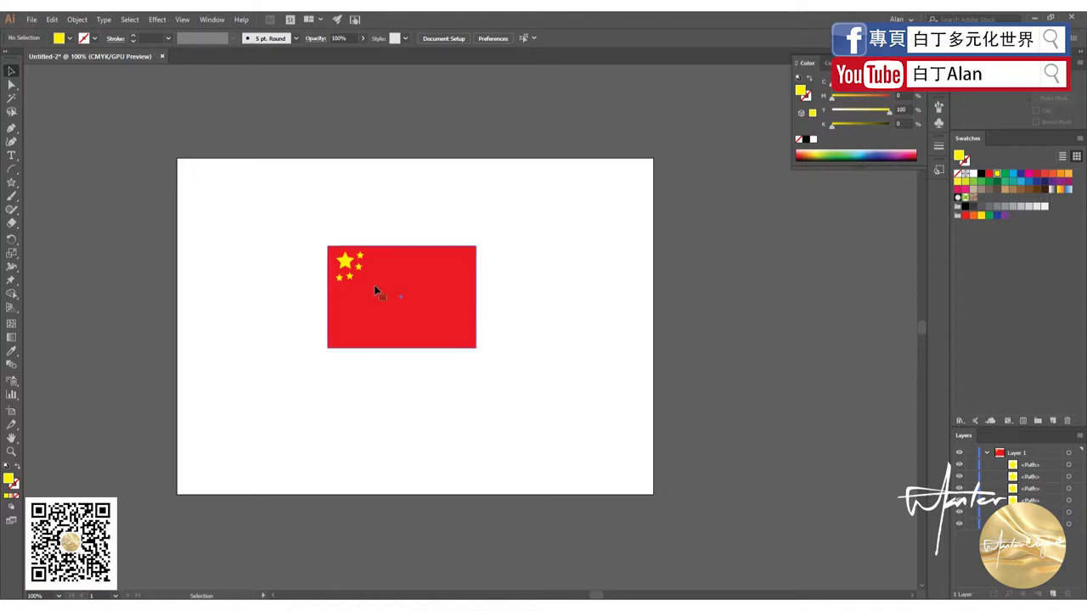
click(350, 270)
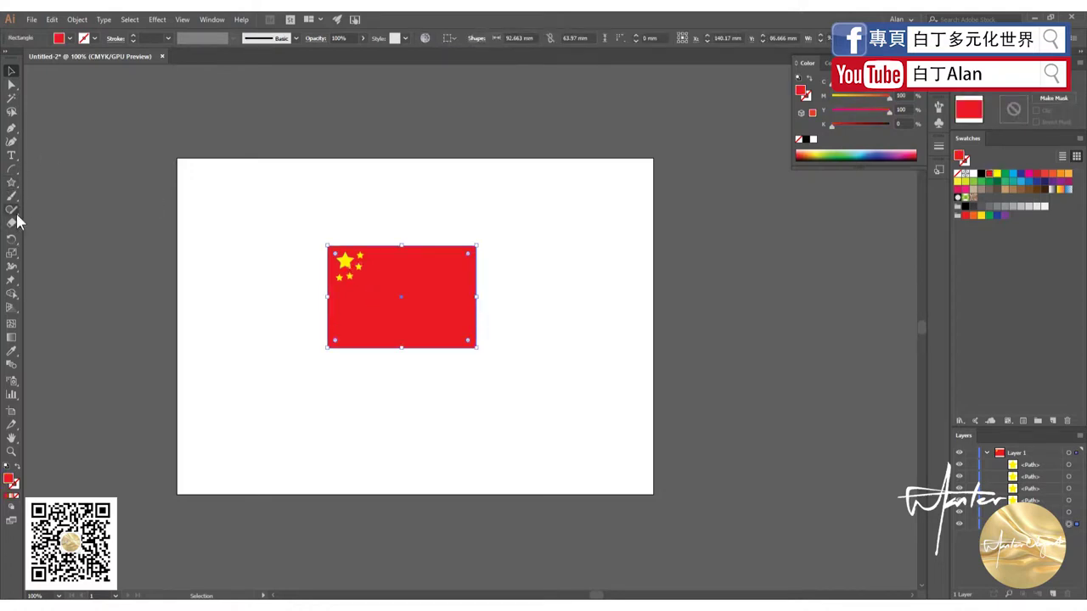
drag(445, 301, 385, 277)
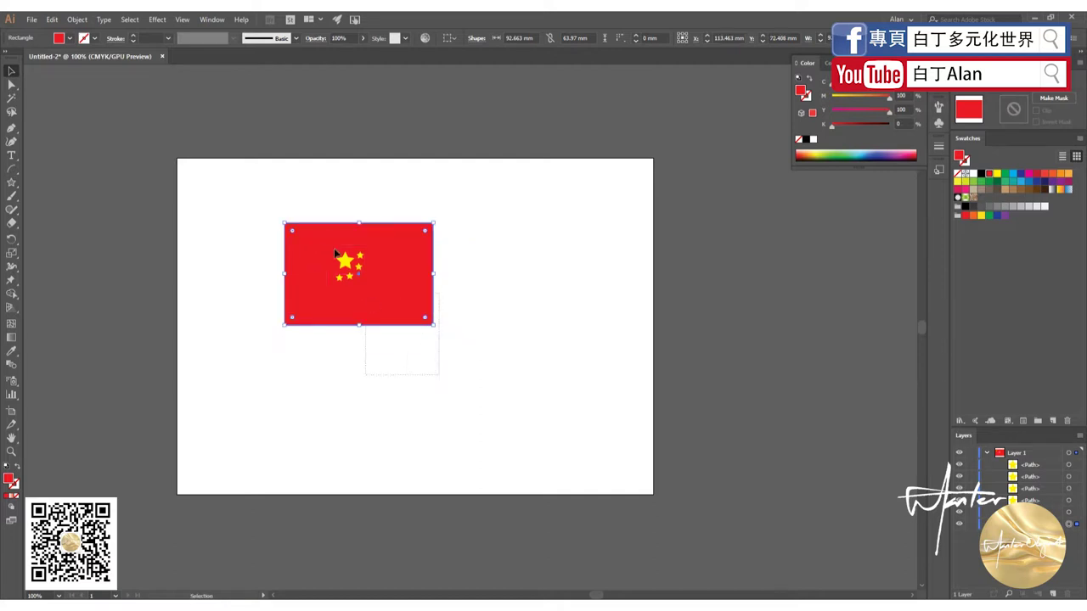
key(a)
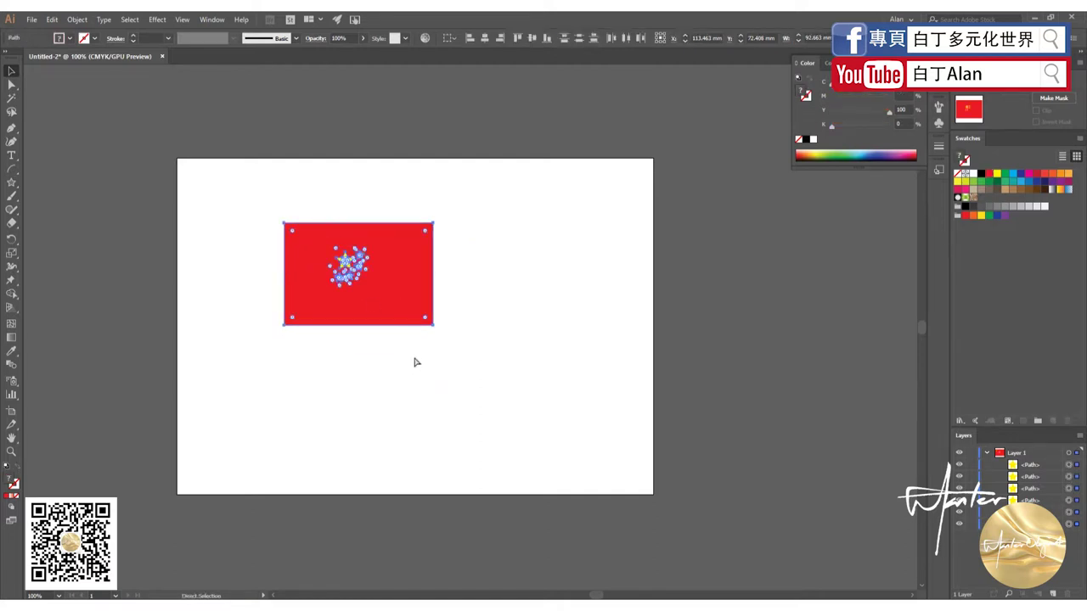
key(ctrl+g)
click(413, 359)
key(v)
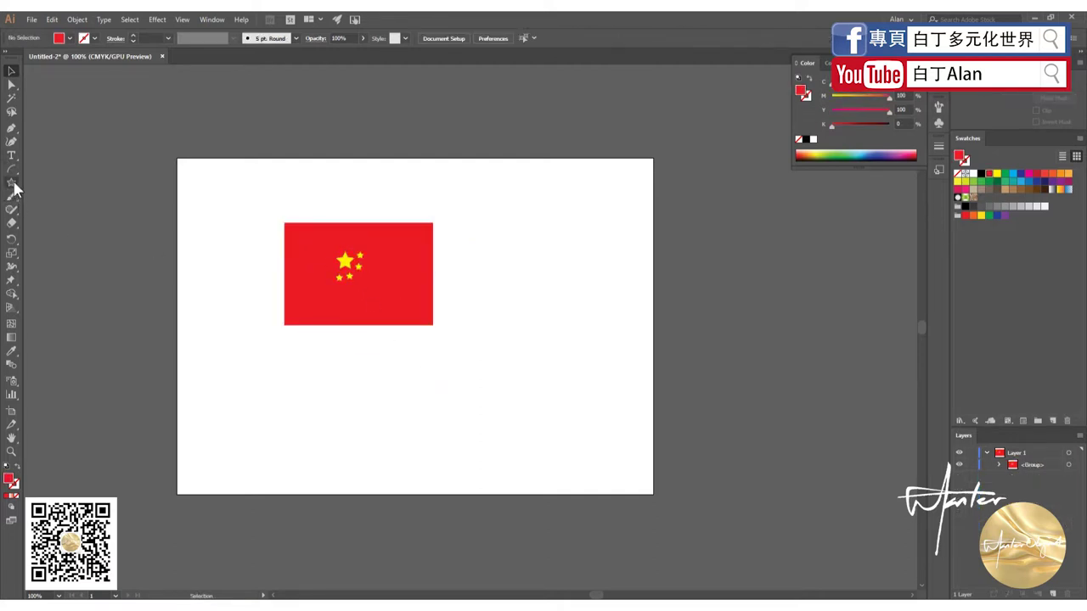
click(14, 187)
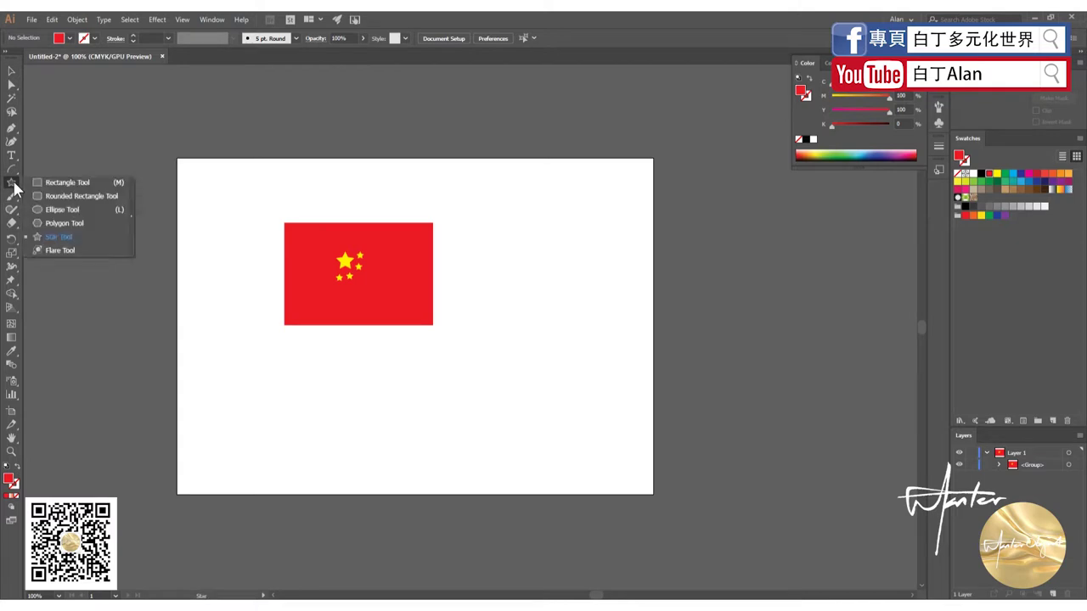
Move the flag toward the centre of the artboard.
click(55, 211)
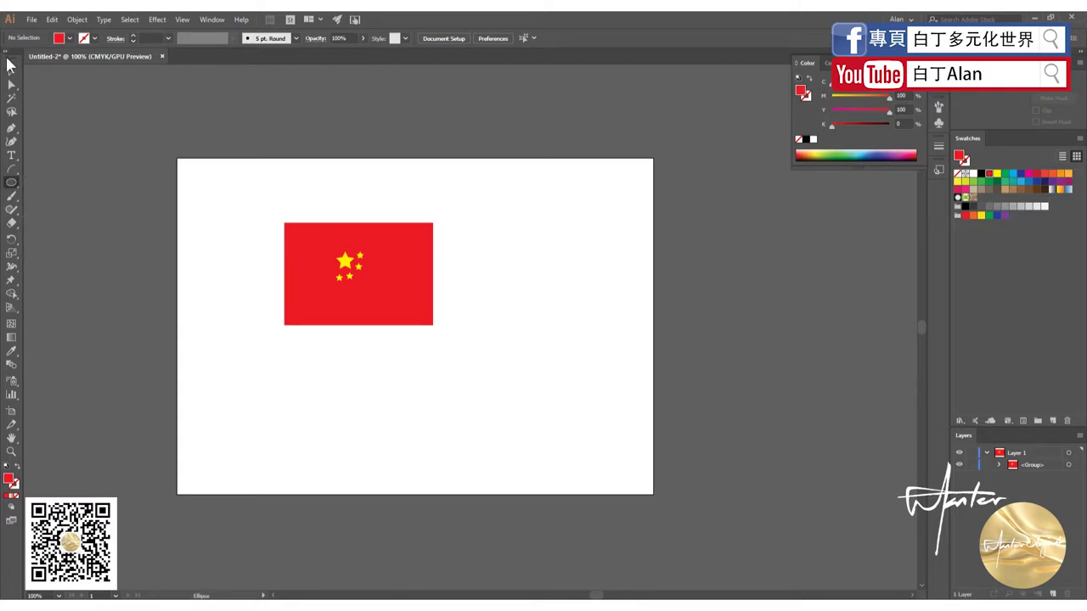
click(11, 70)
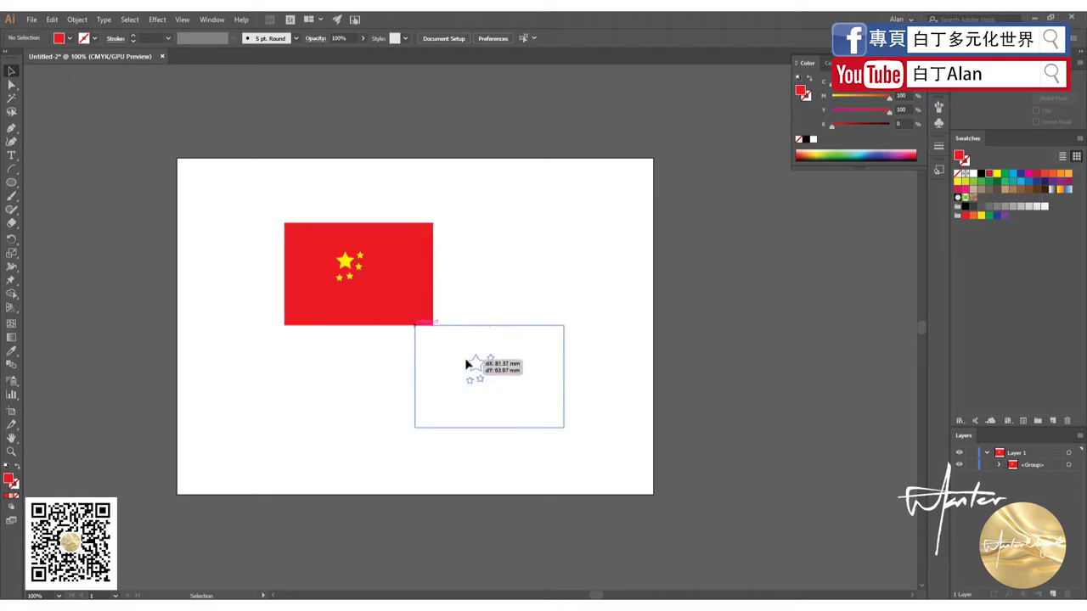
drag(336, 261, 467, 364)
drag(467, 327, 413, 266)
Draw an ellipse, fill it black and place it over the flag's yellow stars.
click(14, 187)
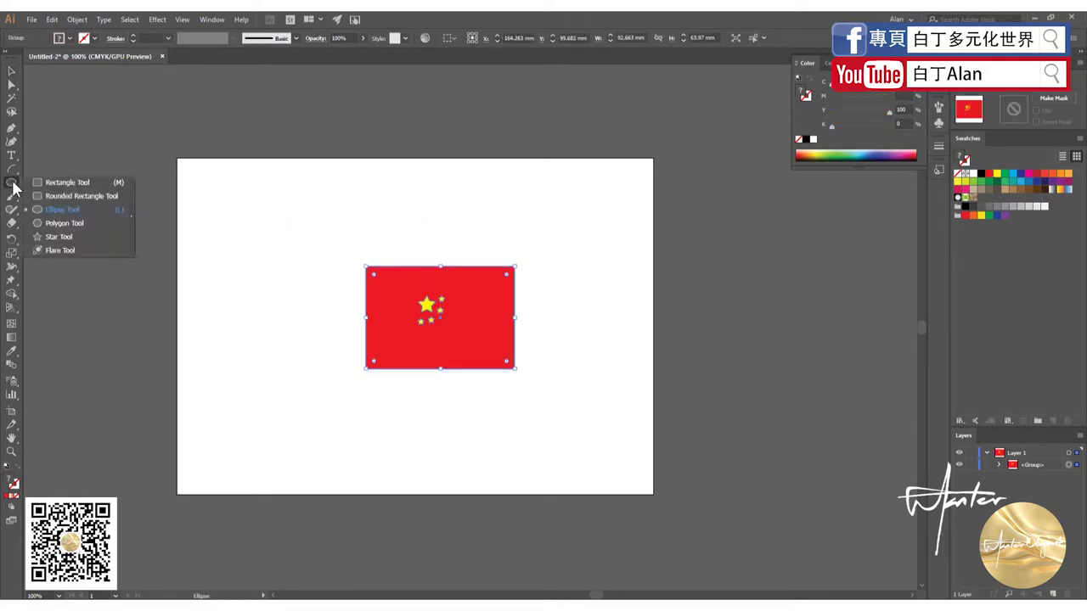
click(62, 209)
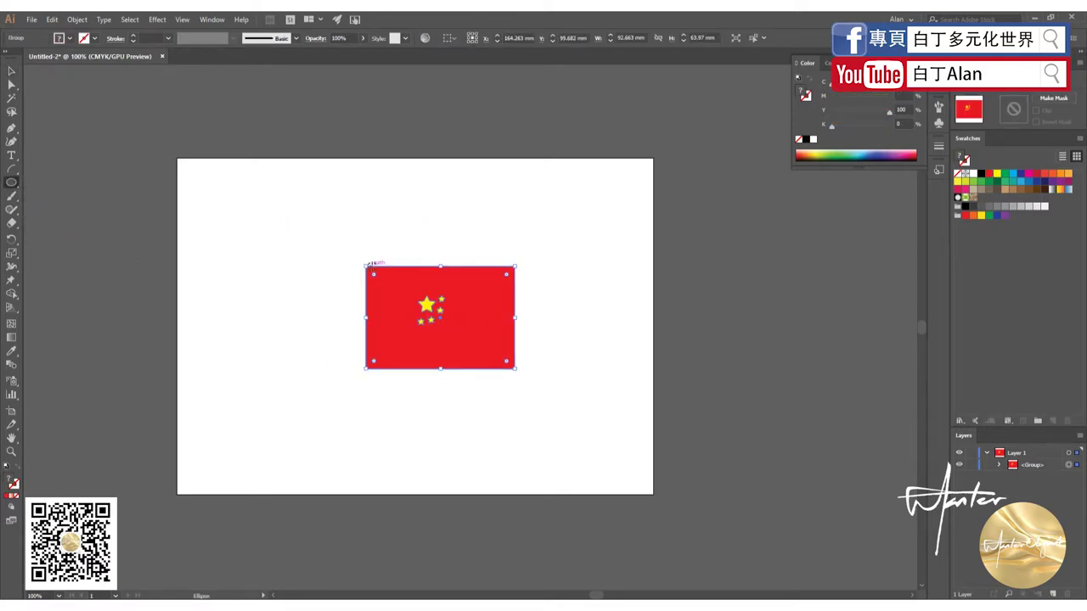
scroll(436, 356, up, 3)
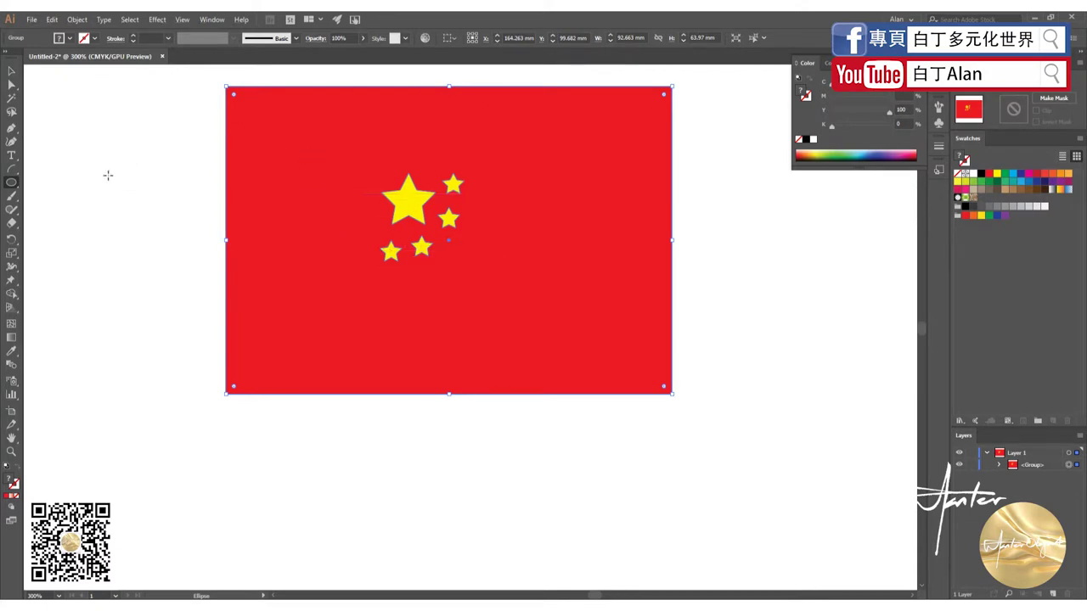
drag(108, 175, 225, 255)
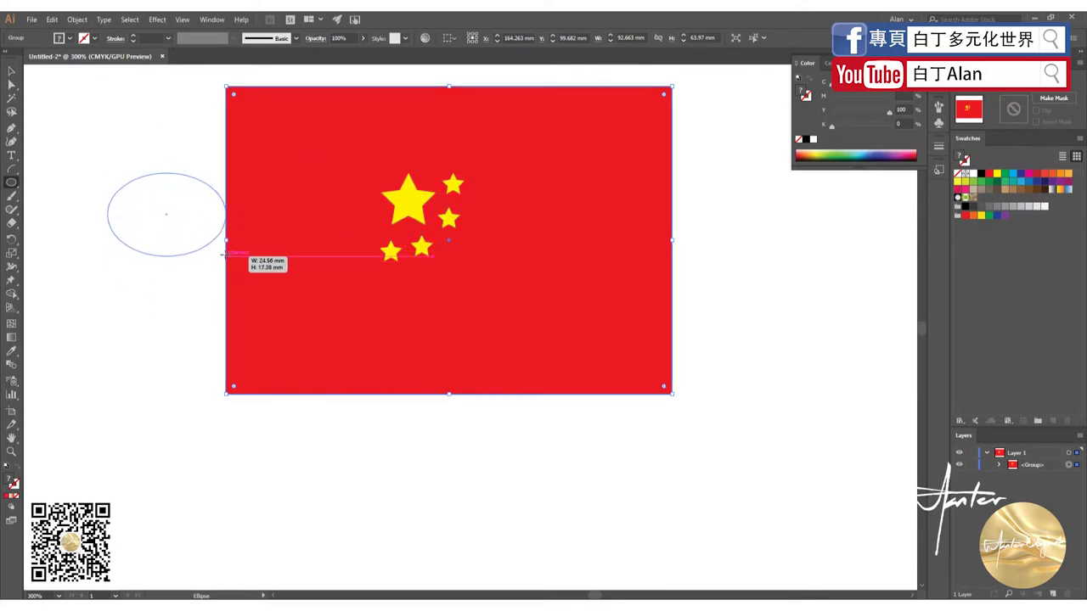
key(v)
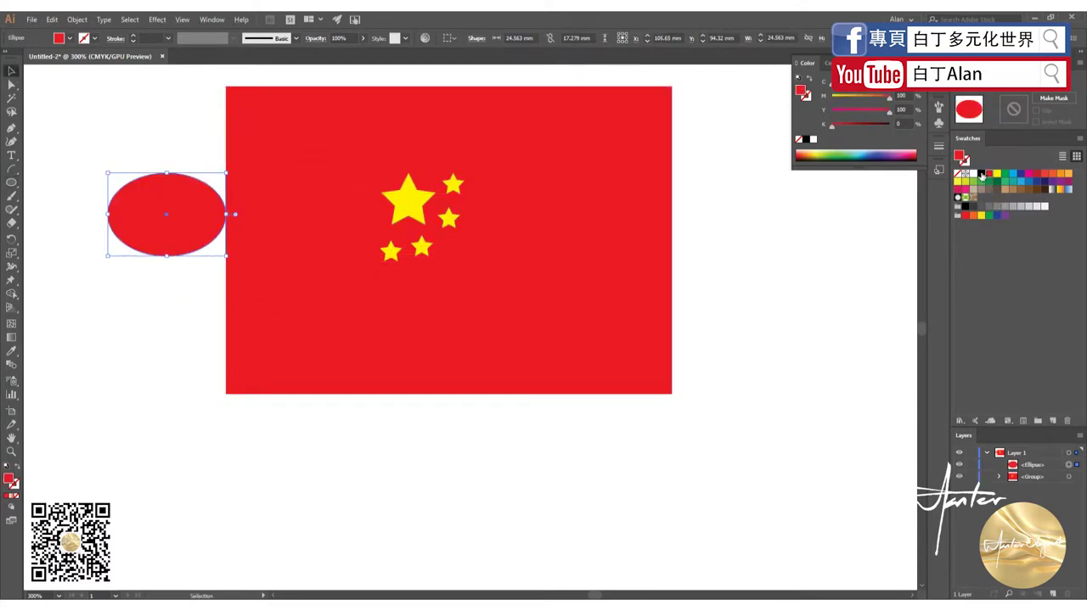
click(981, 174)
mouse_move(182, 198)
mouse_down()
mouse_move(411, 215)
mouse_move(512, 149)
mouse_move(510, 197)
mouse_up()
Marquee-select the black ellipse together with the flag and bring up its context menu.
click(530, 492)
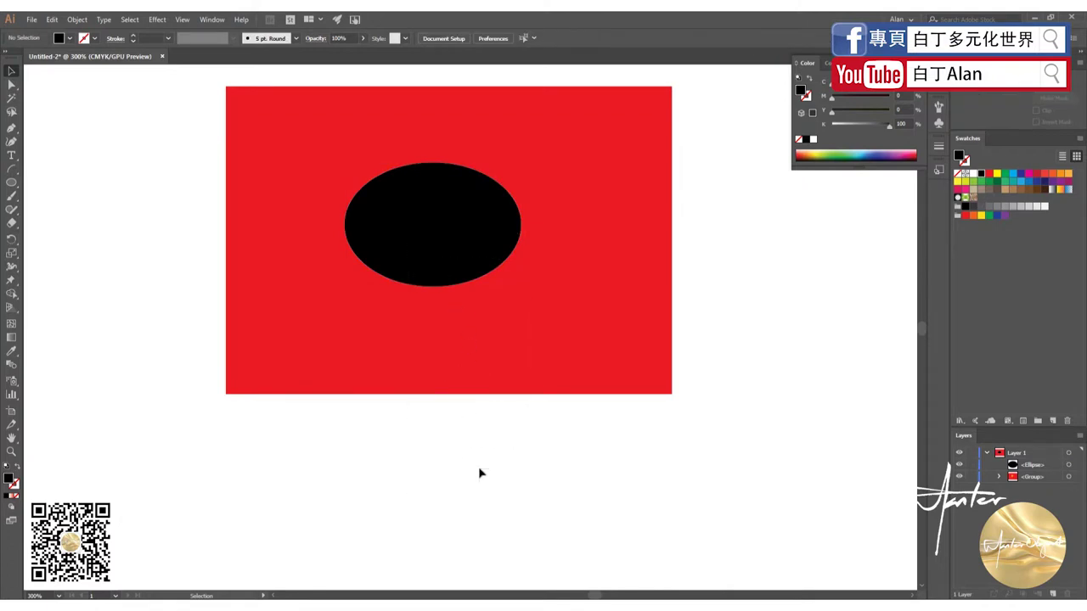
click(427, 248)
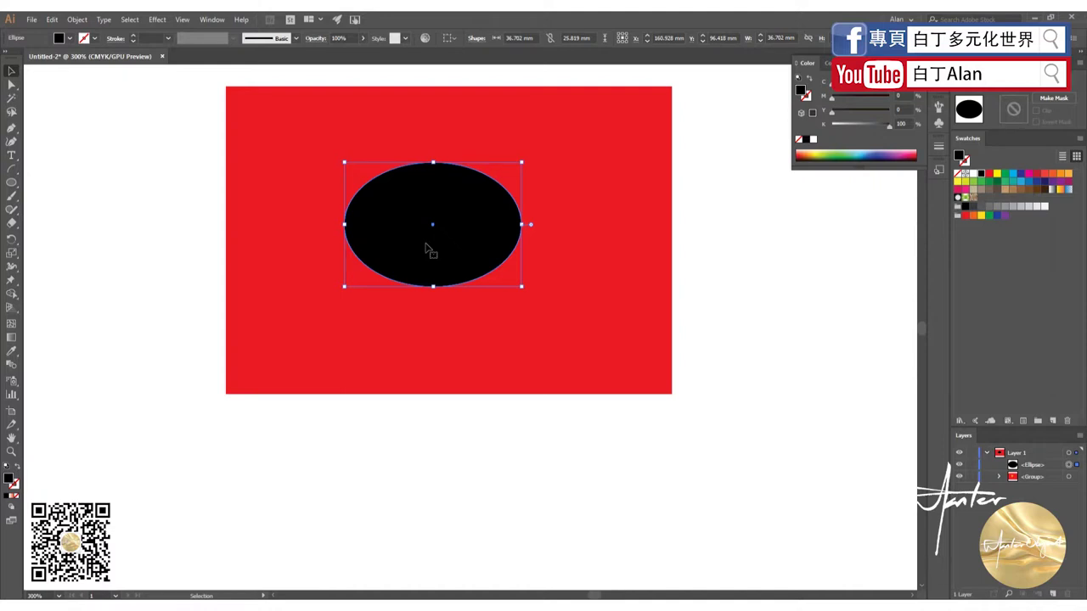
drag(478, 504, 409, 240)
right_click(409, 241)
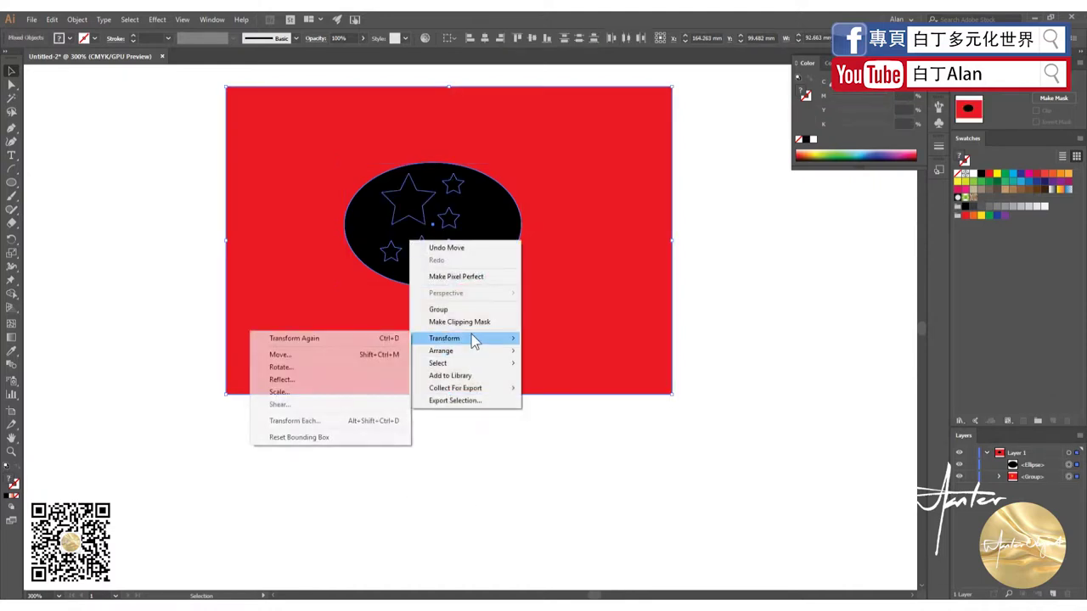
Make a clipping mask of the flag inside the ellipse, then delete the clipped group.
click(476, 330)
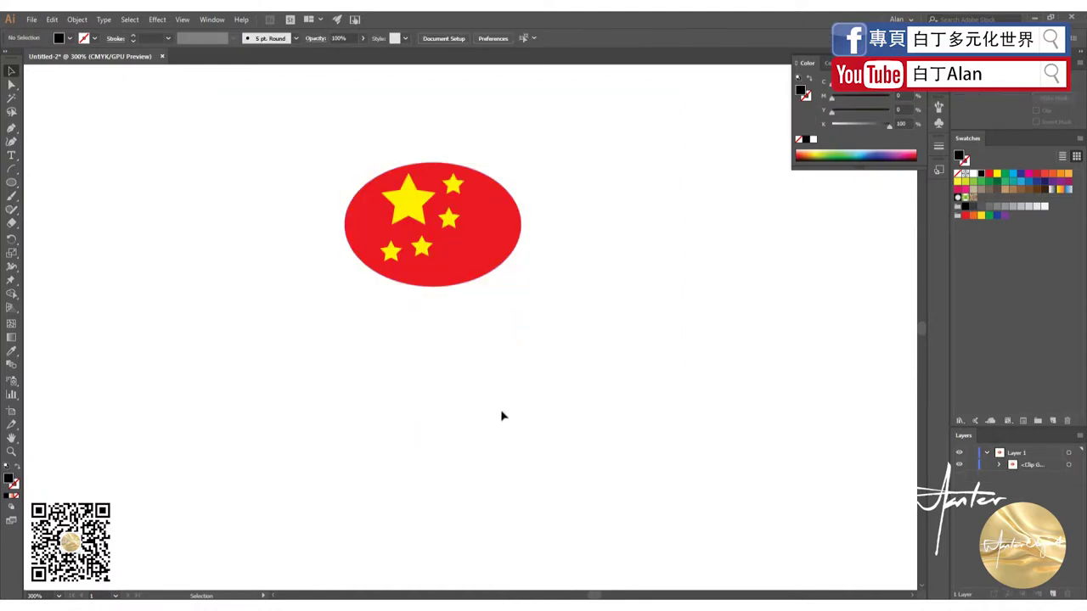
scroll(501, 416, down, 4)
scroll(504, 394, up, 4)
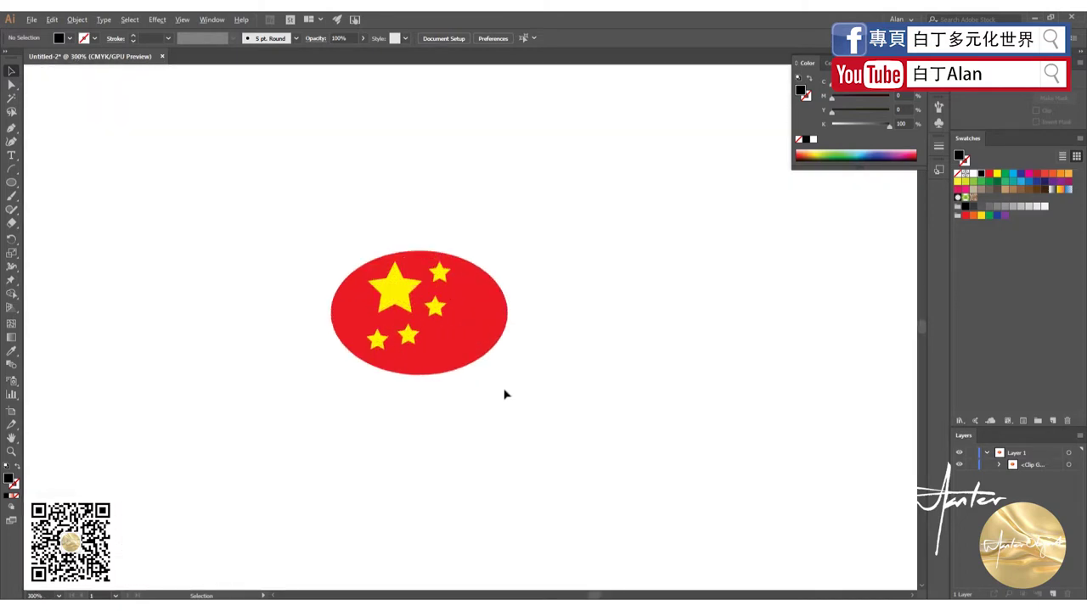
drag(476, 384, 338, 291)
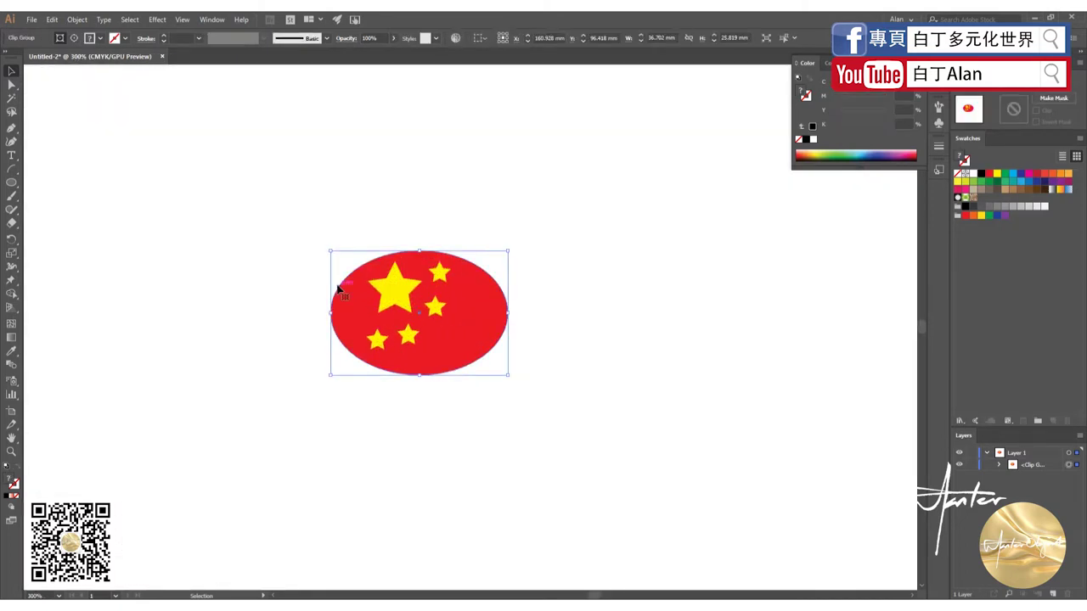
key(Delete)
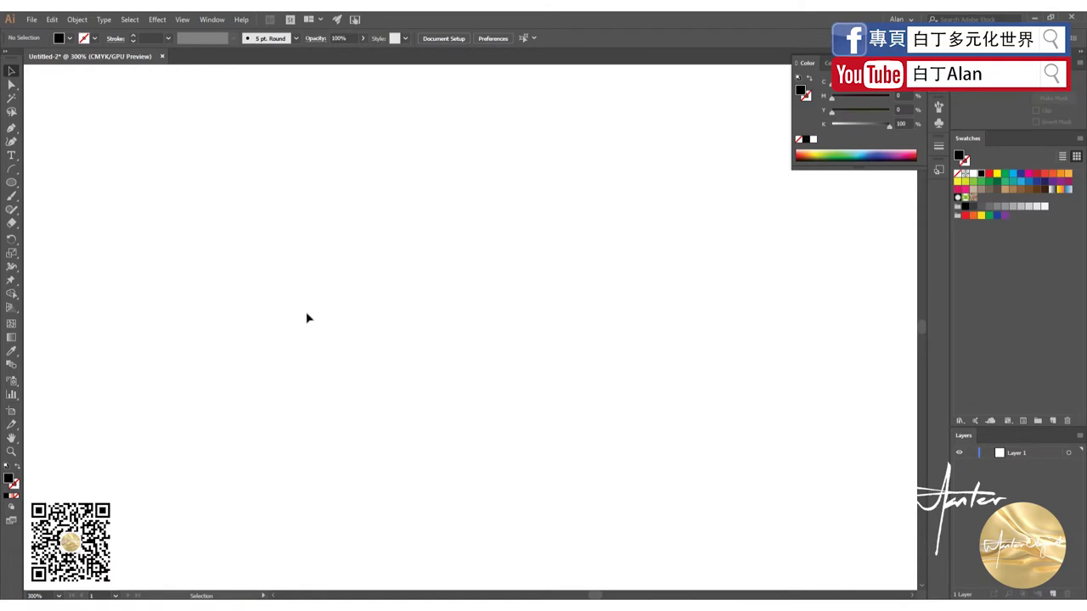
Draw a large black ellipse, about 64.441 by 38.453 mm, in the artboard's middle, then open the Window menu.
click(13, 185)
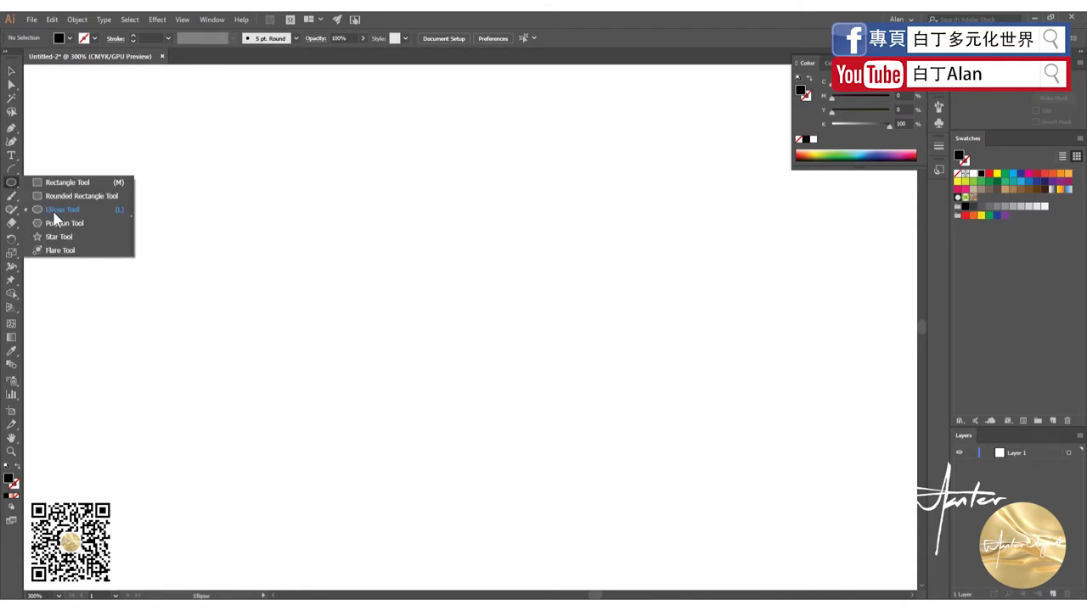
click(60, 210)
drag(295, 208, 605, 393)
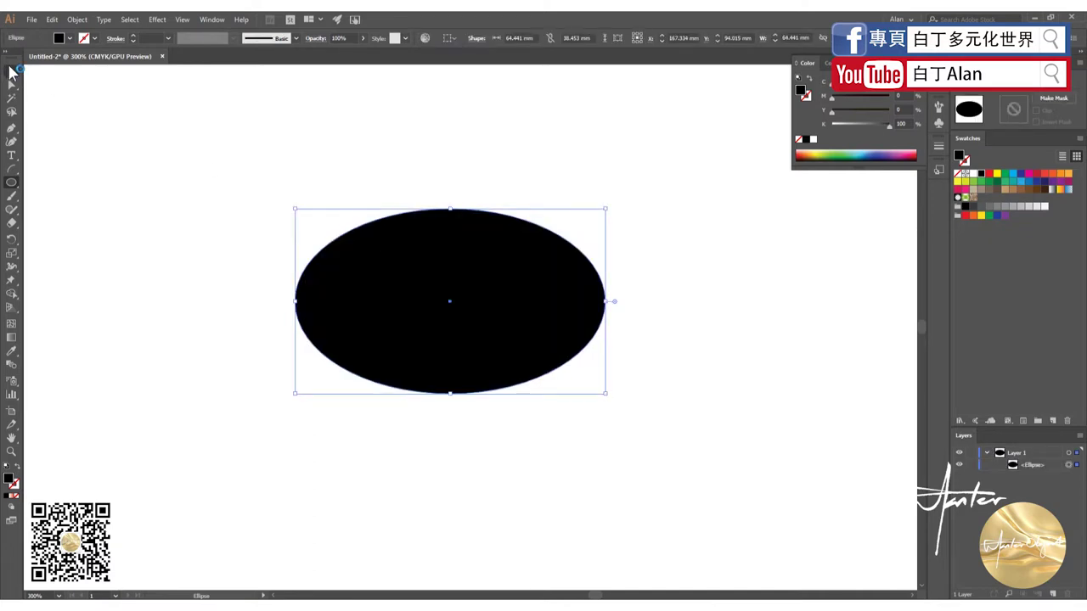
click(12, 72)
click(156, 192)
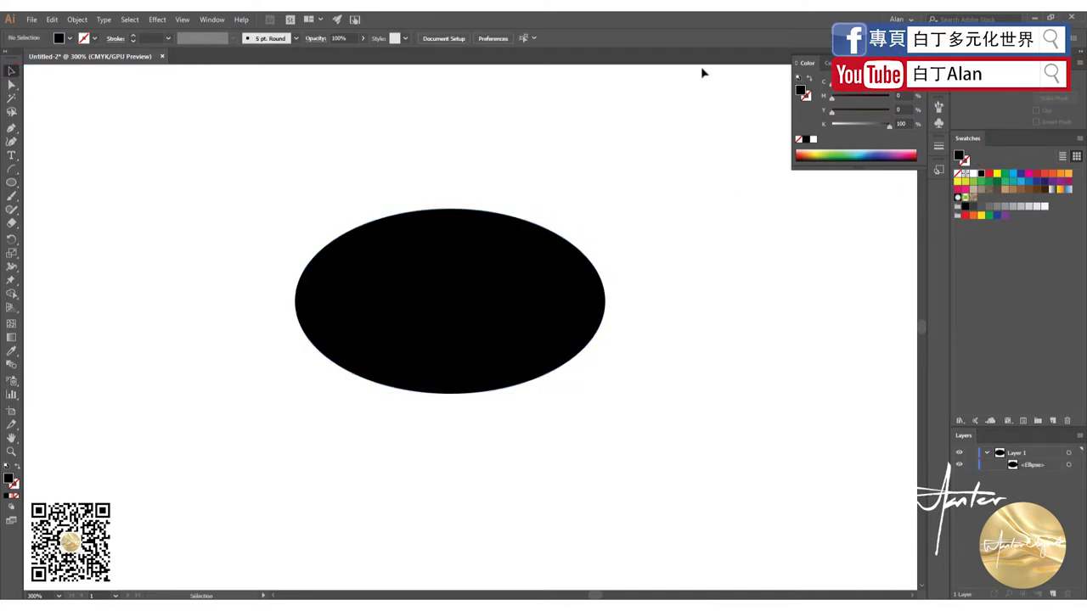
click(212, 19)
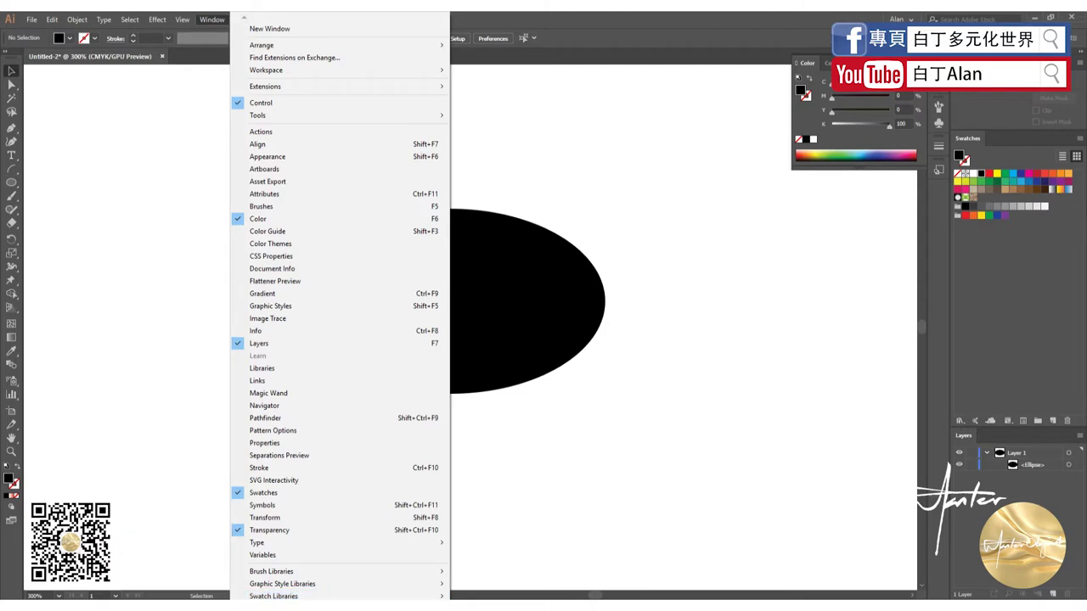
Show the Gradient panel from the Window menu.
click(602, 18)
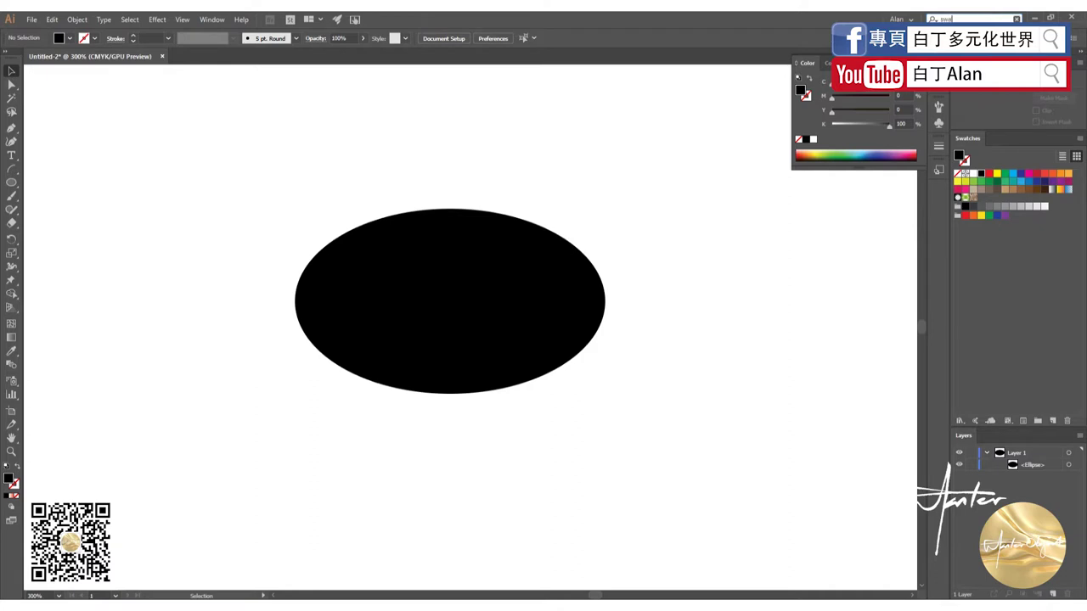
click(212, 20)
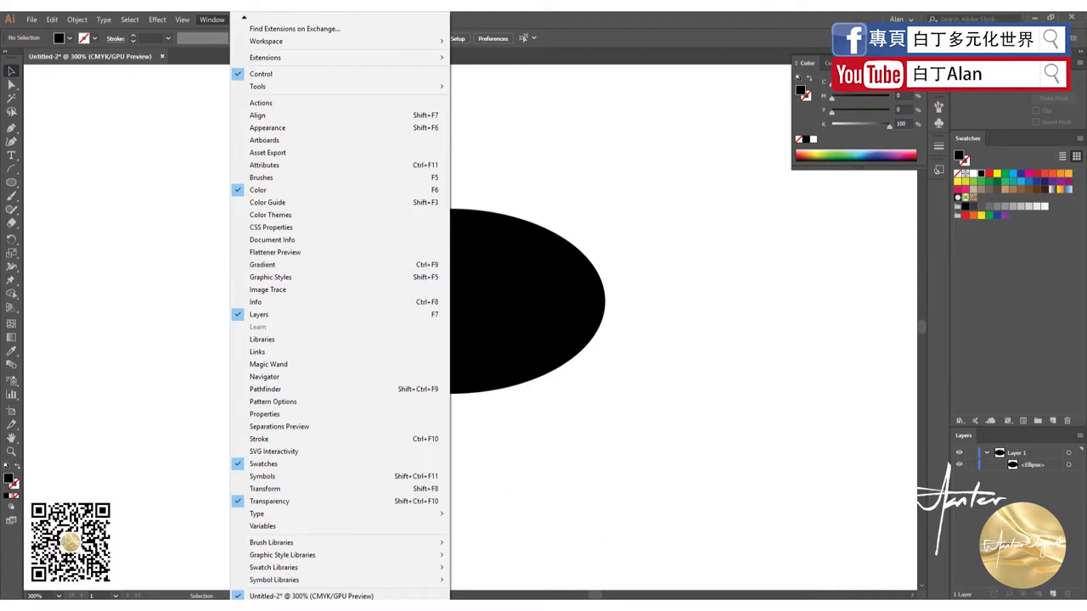
click(263, 264)
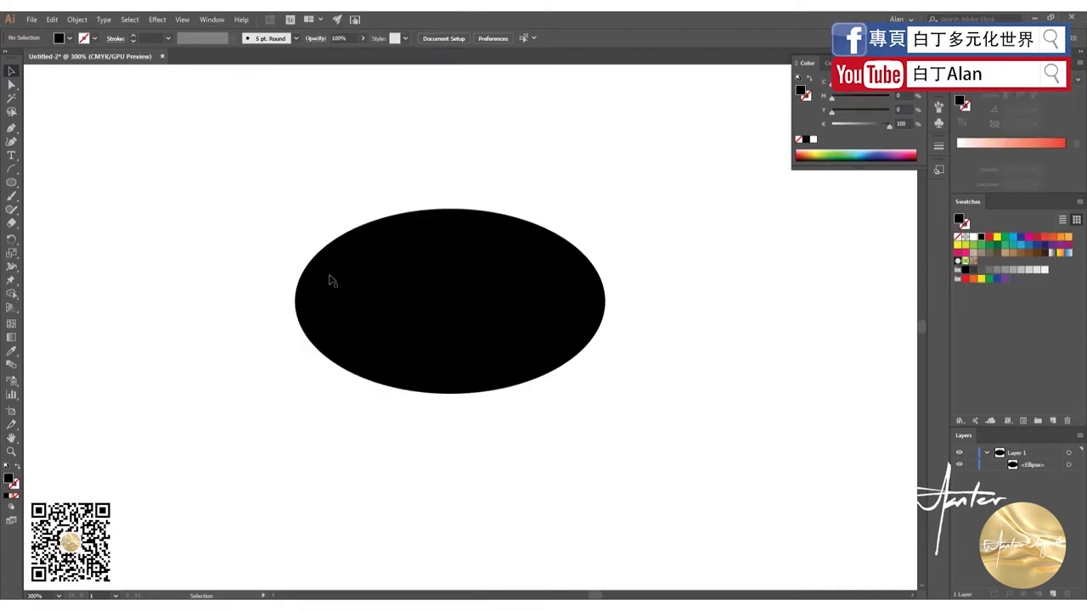
click(383, 301)
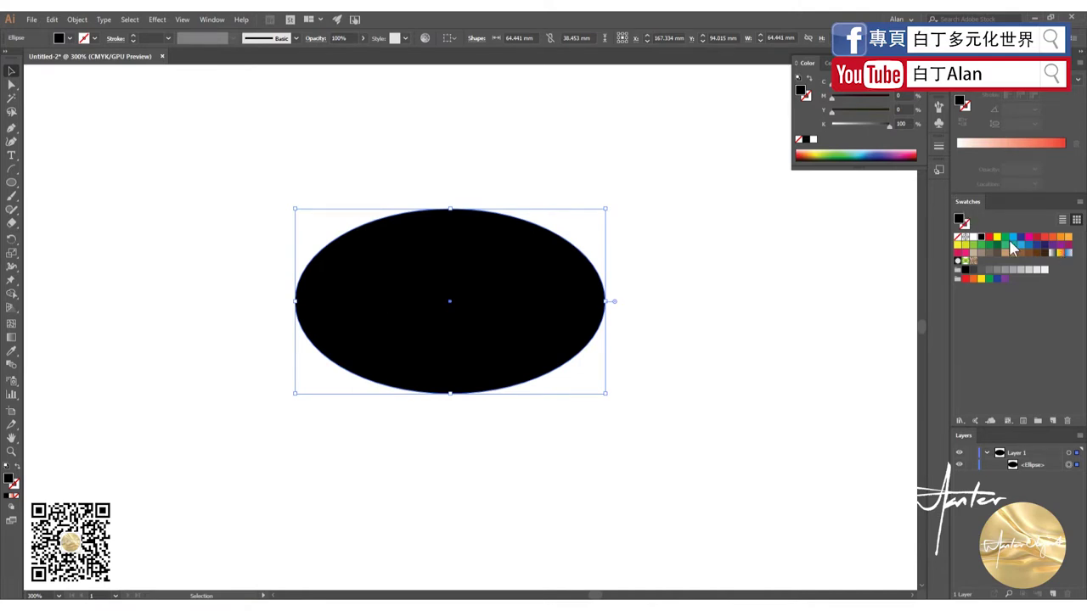
click(212, 20)
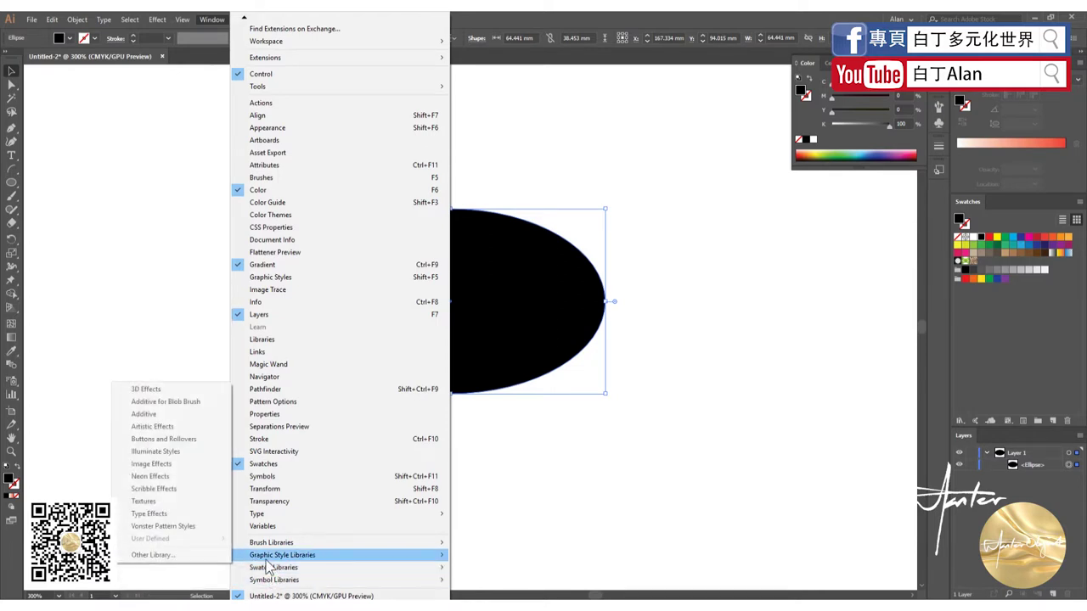
mouse_move(273, 567)
click(582, 510)
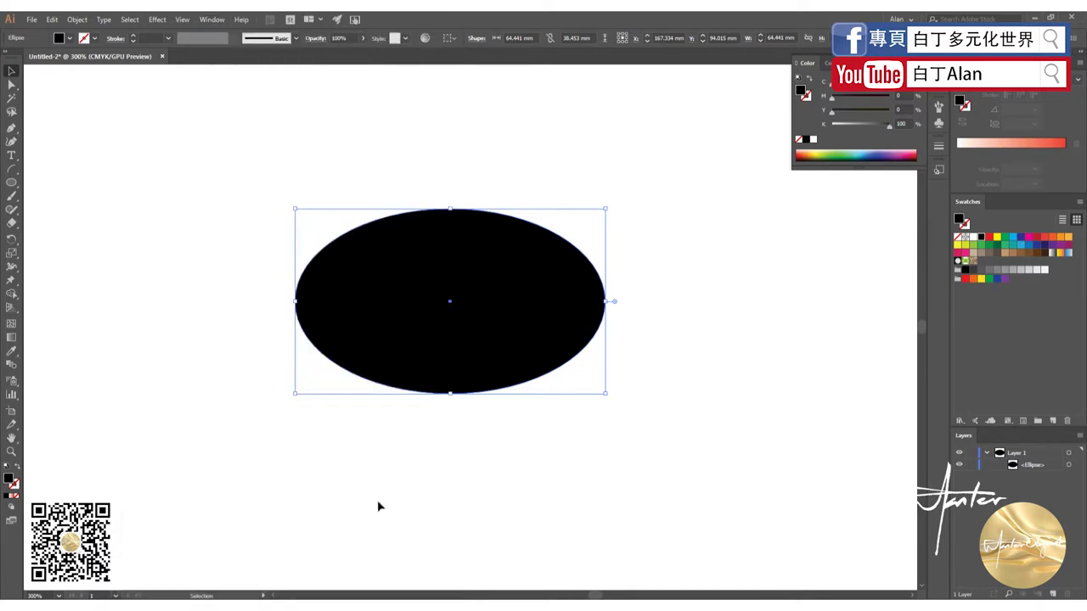
Give the black ellipse a thin green stroke from the Swatches panel.
click(381, 505)
click(386, 242)
click(17, 486)
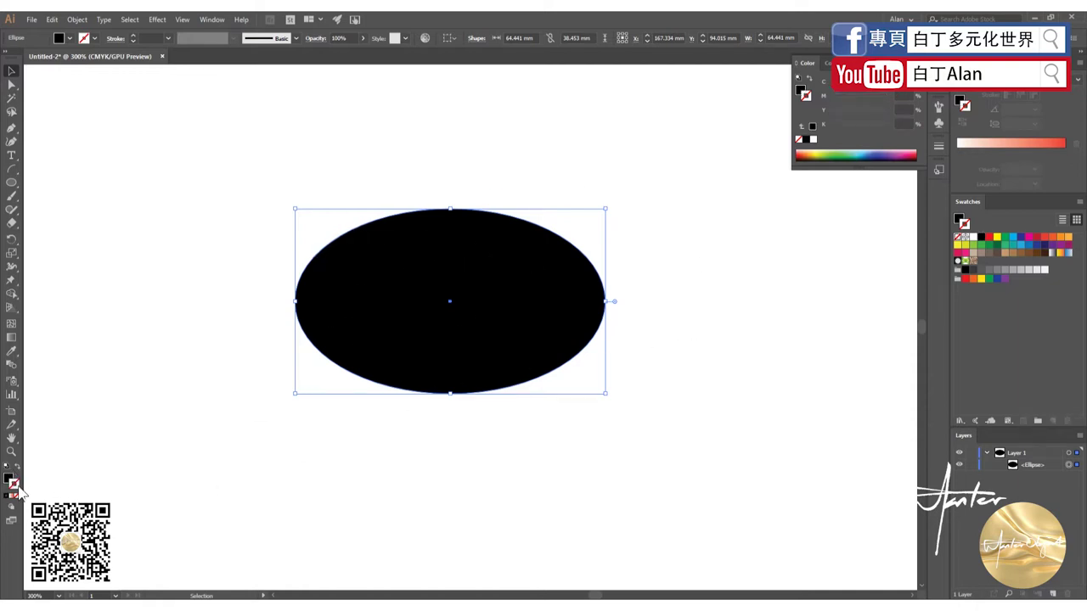
click(1006, 237)
click(382, 148)
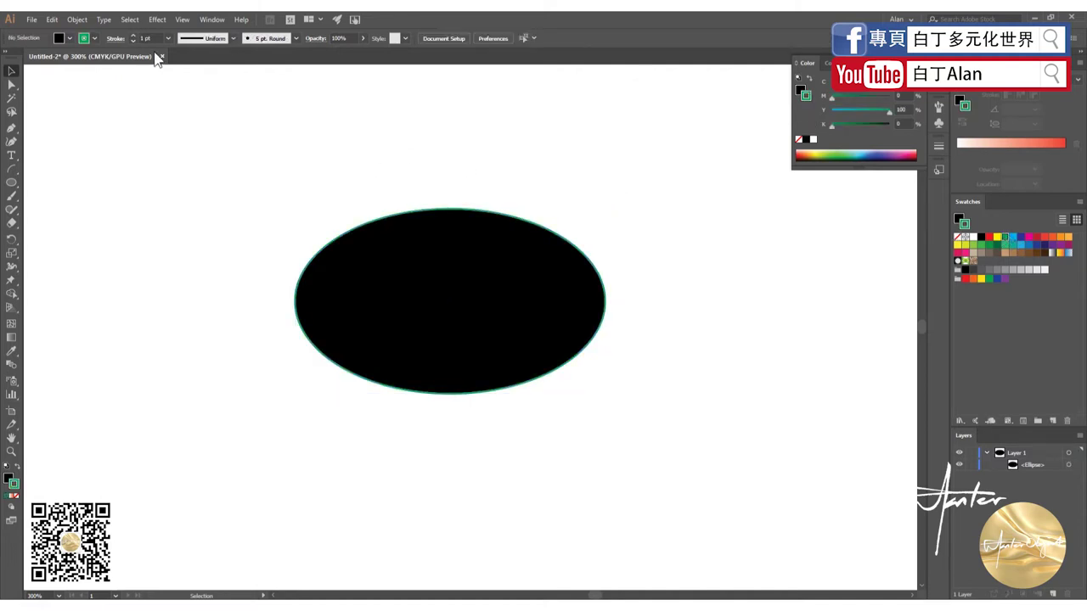
click(386, 294)
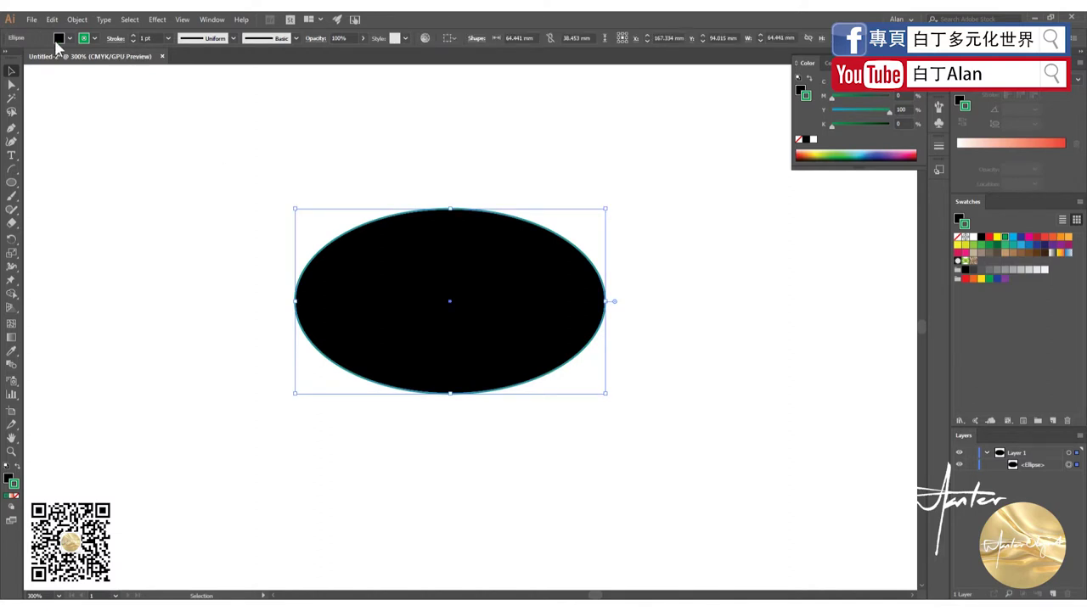
click(168, 38)
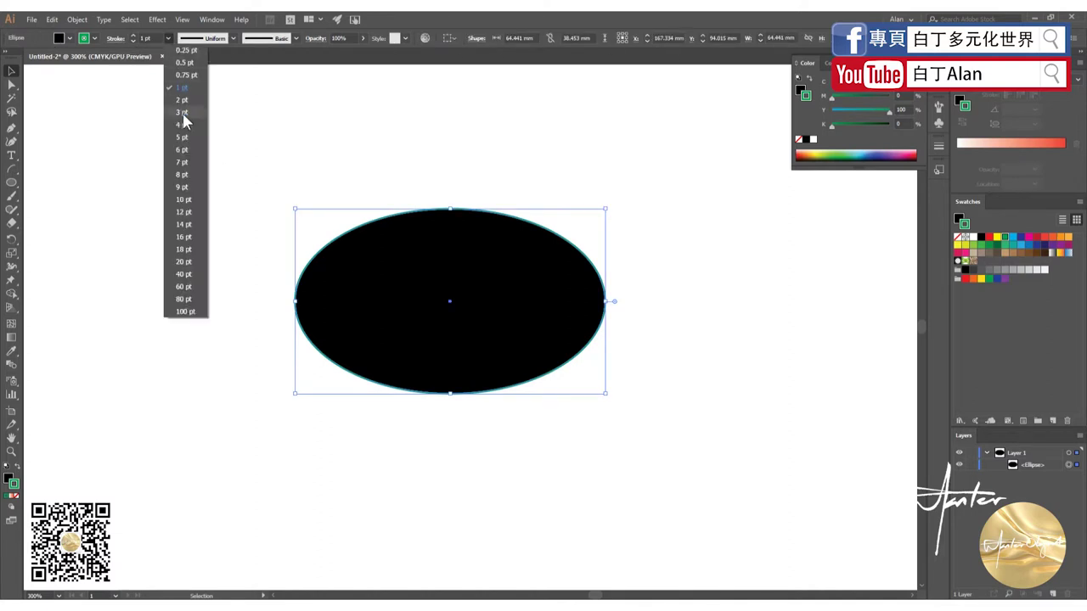
click(187, 132)
click(262, 255)
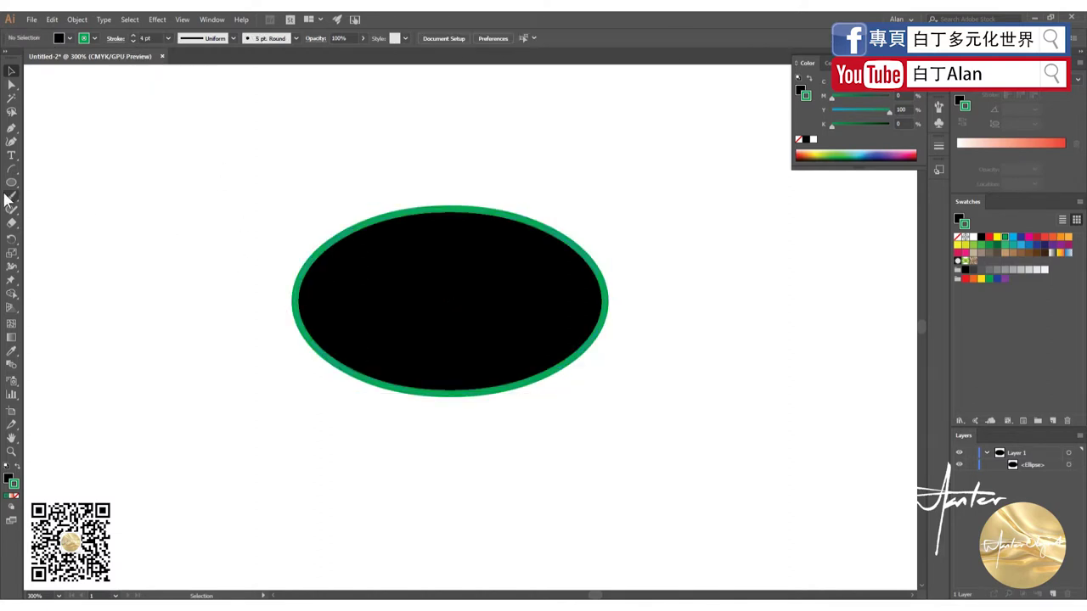
drag(11, 182, 43, 204)
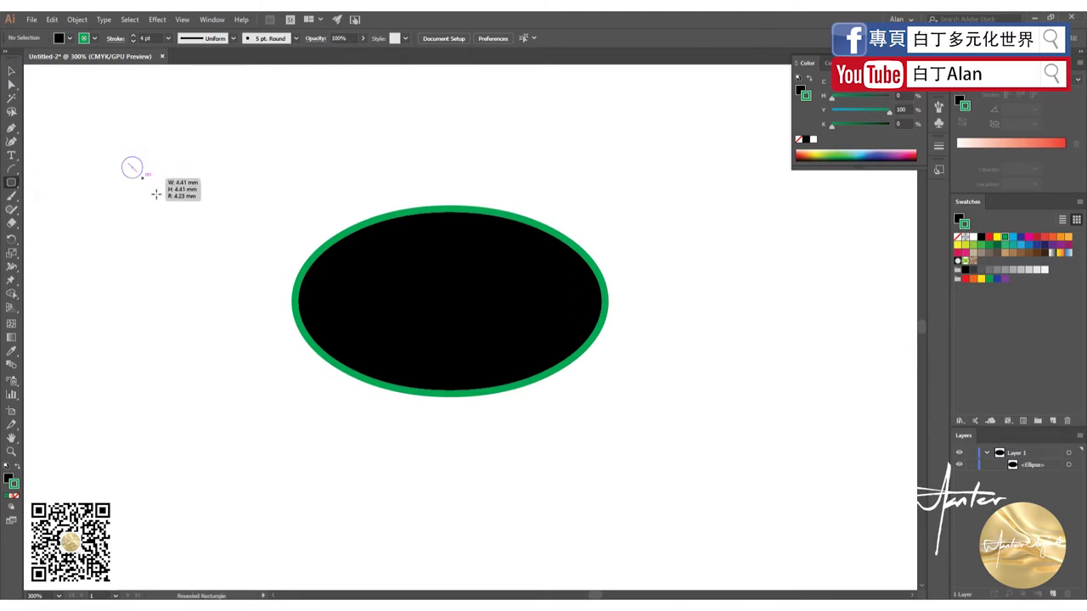
drag(120, 155, 176, 214)
click(7, 72)
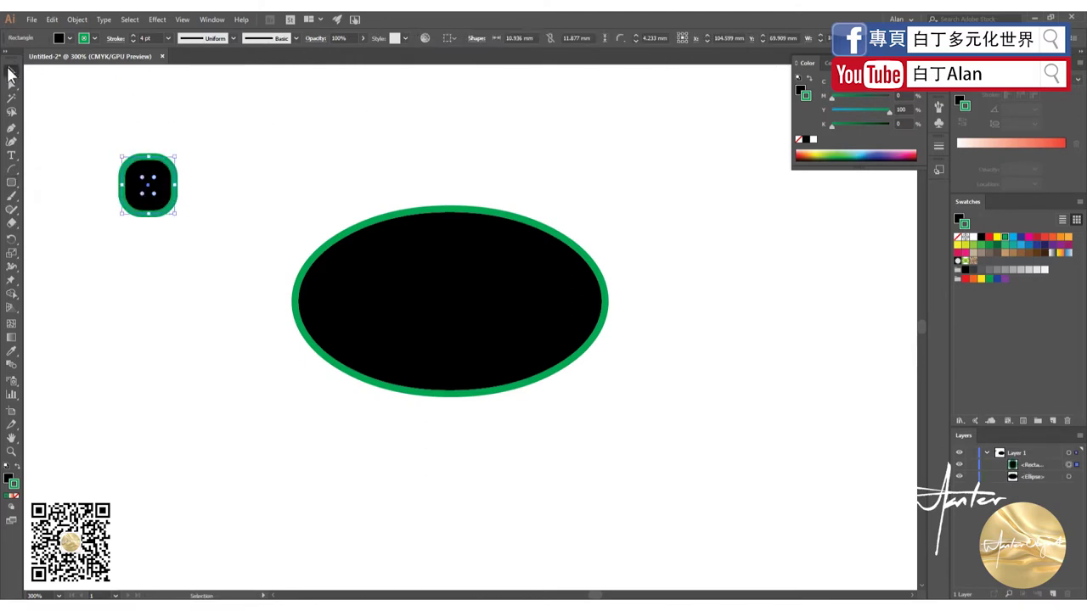
key(Delete)
click(377, 302)
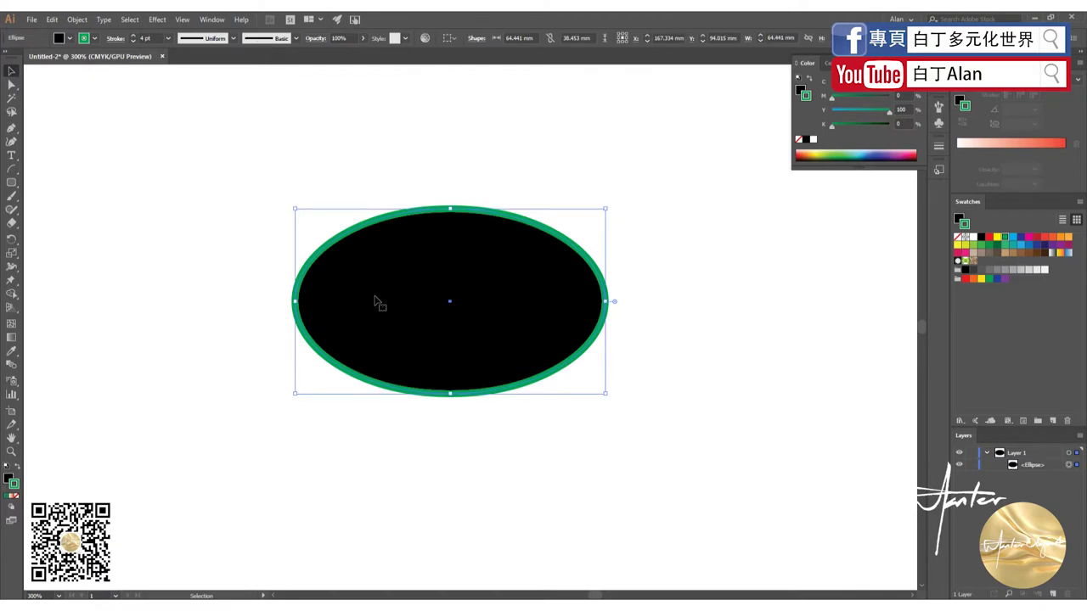
click(393, 154)
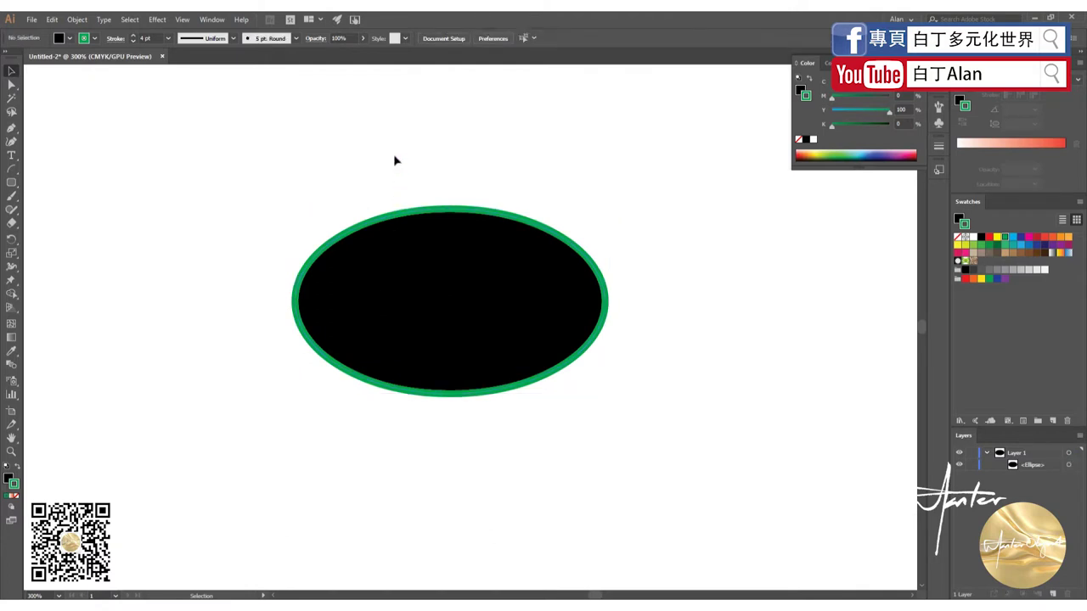
scroll(434, 262, up, 1)
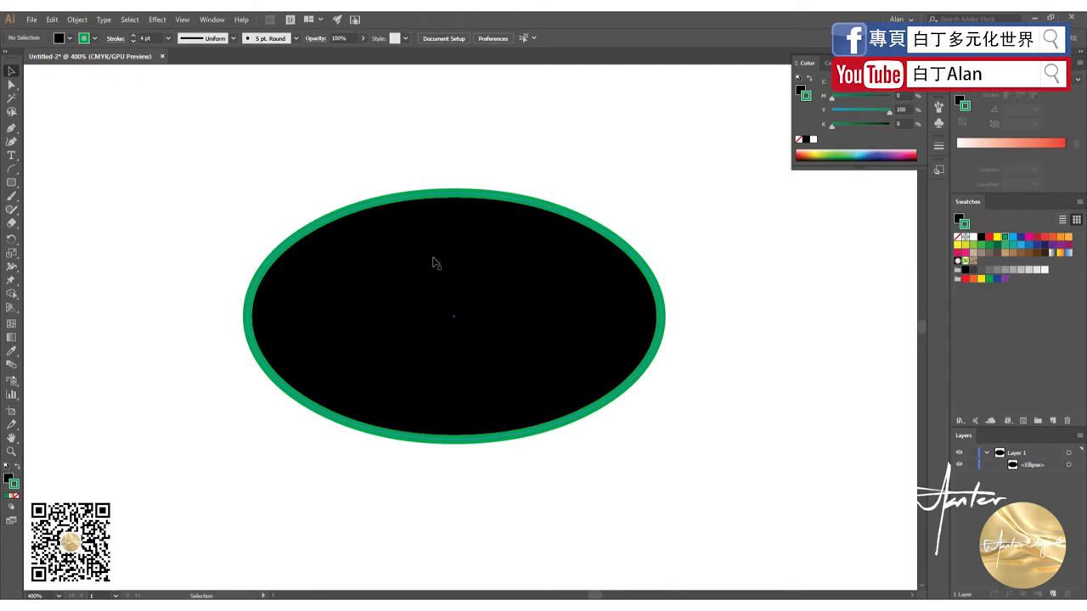
Remove the ellipse's black fill and apply a white-to-red gradient fill.
click(351, 306)
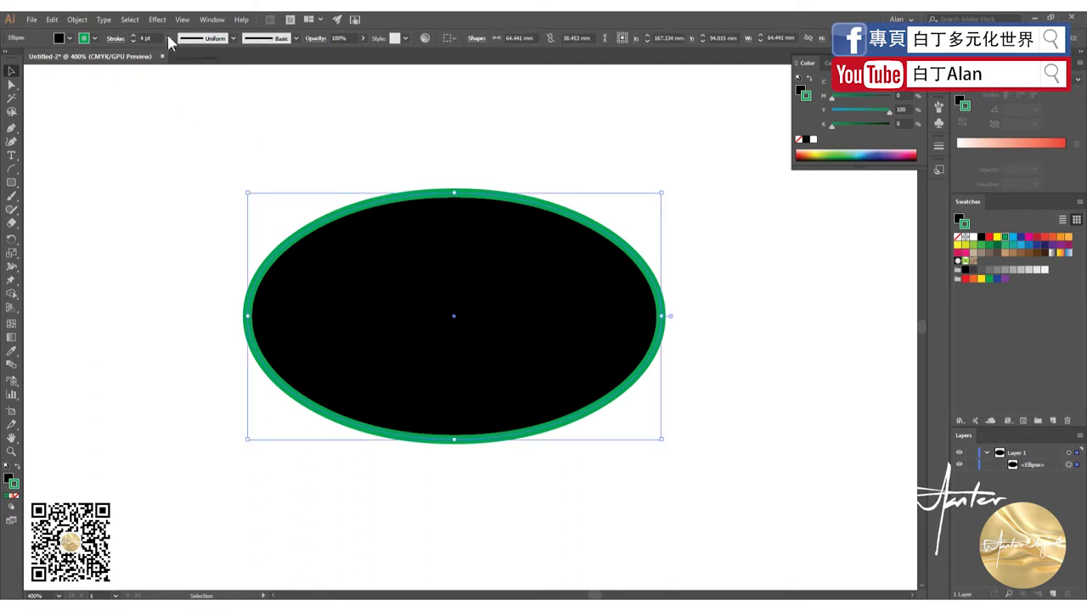
click(9, 480)
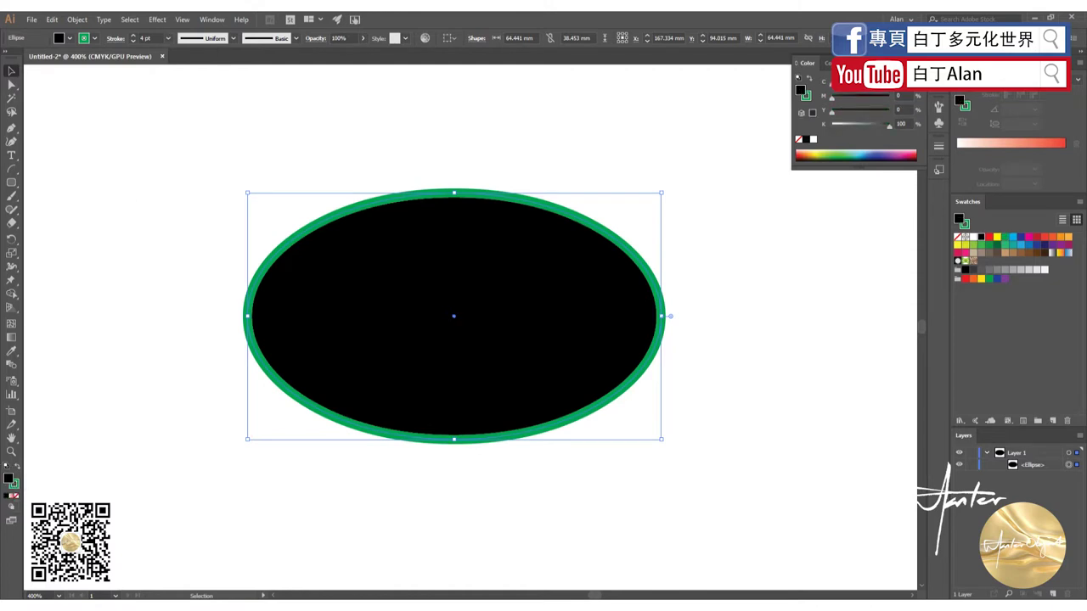
click(16, 498)
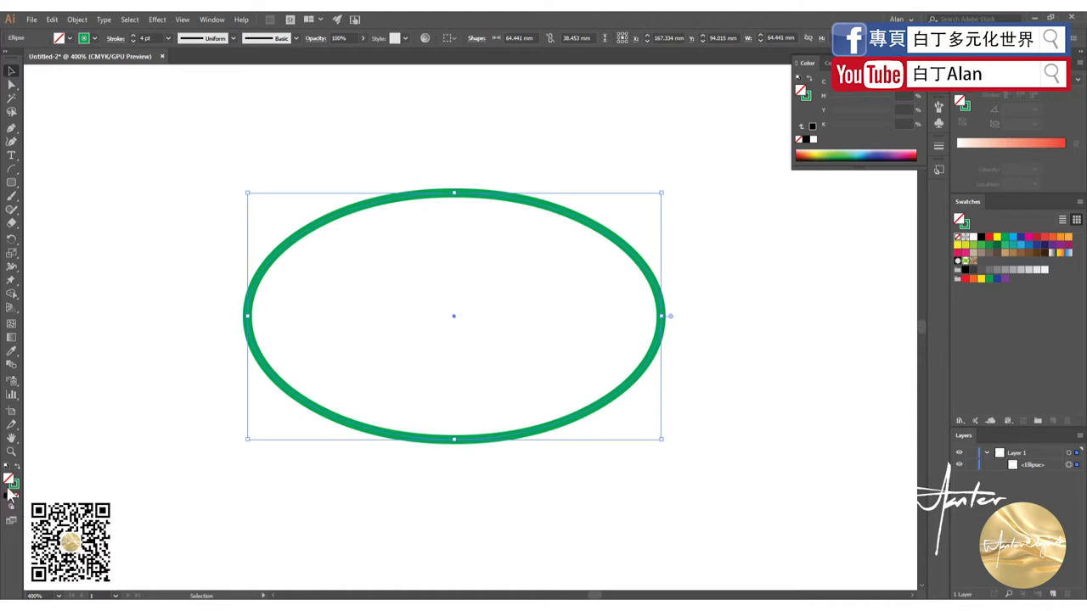
click(985, 144)
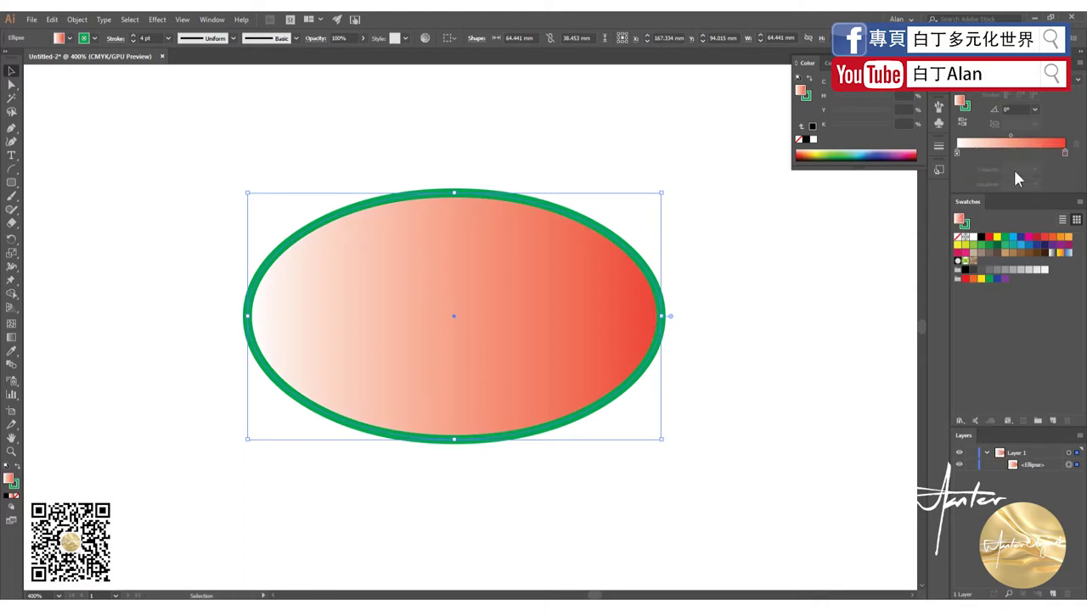
Set the gradient's end stop to red and add a dark red stop mid-gradient.
drag(1045, 242, 1070, 156)
click(1068, 157)
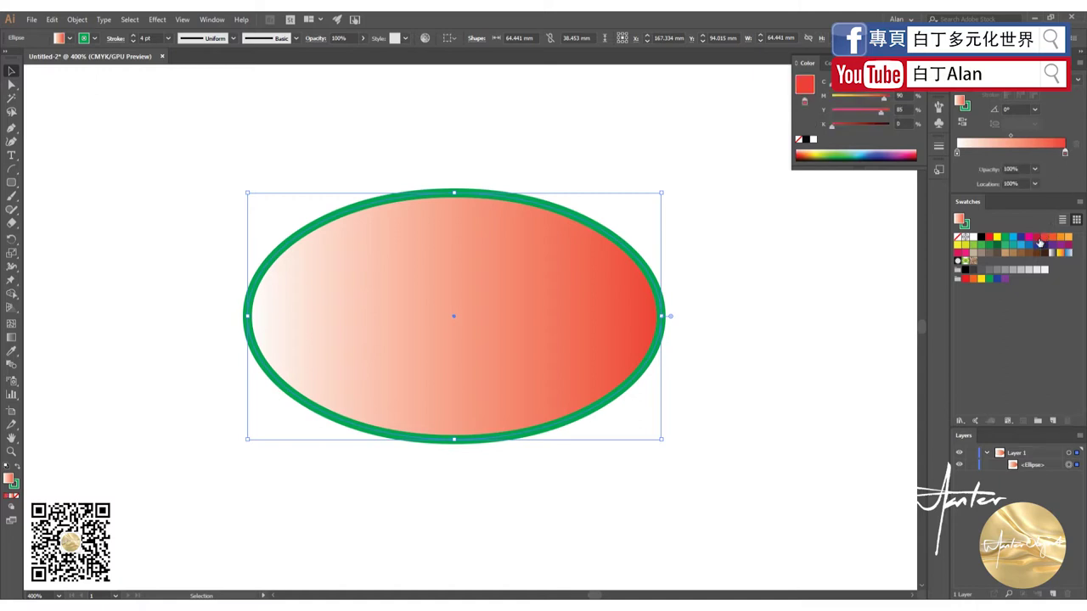
mouse_move(1039, 244)
mouse_down()
mouse_move(1000, 159)
mouse_move(1055, 137)
mouse_up()
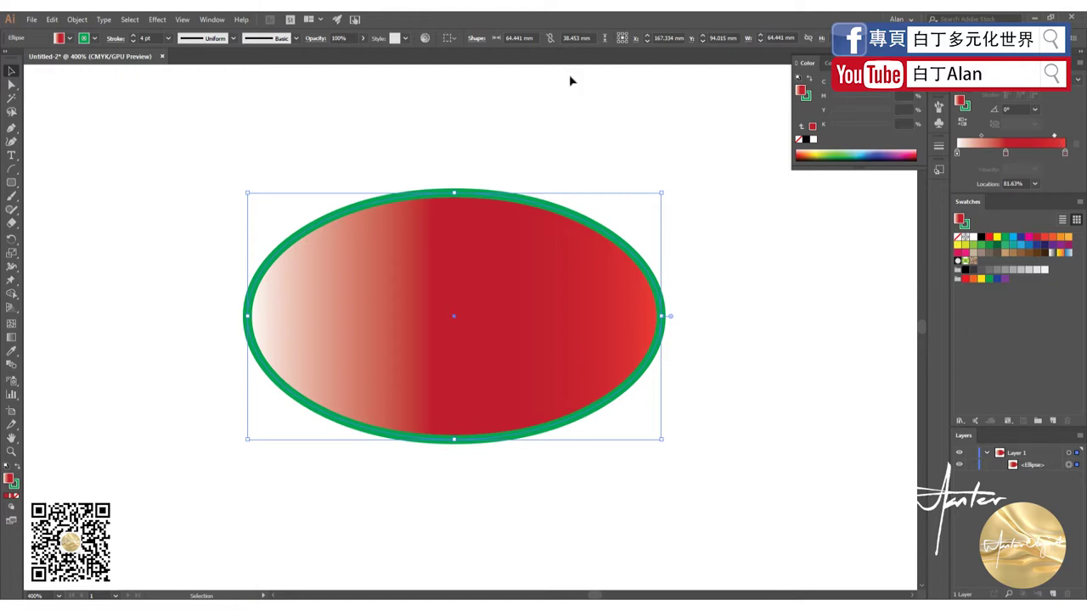
click(95, 38)
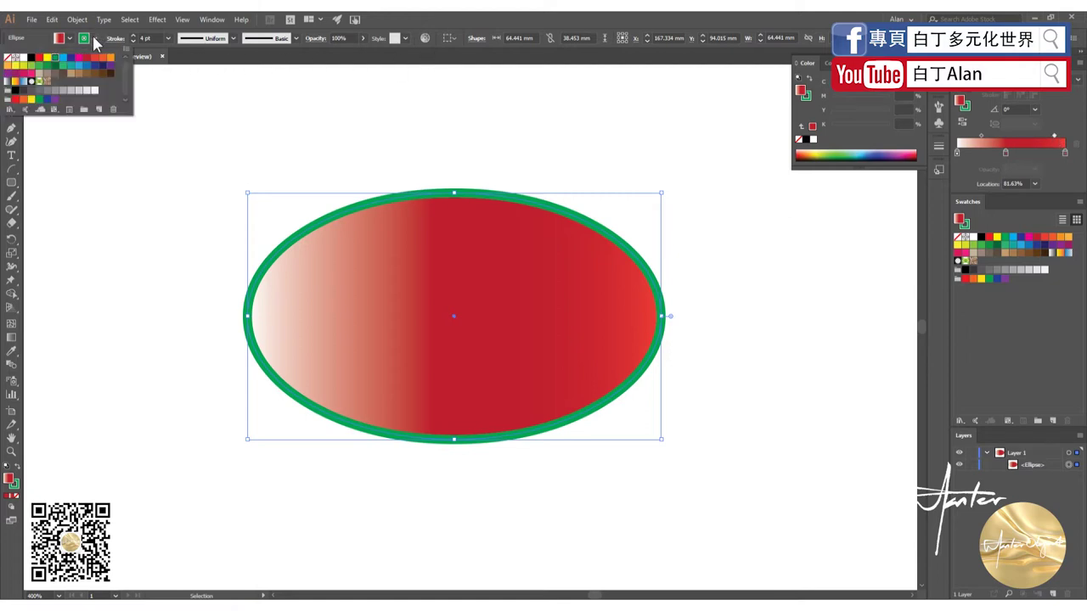
click(187, 163)
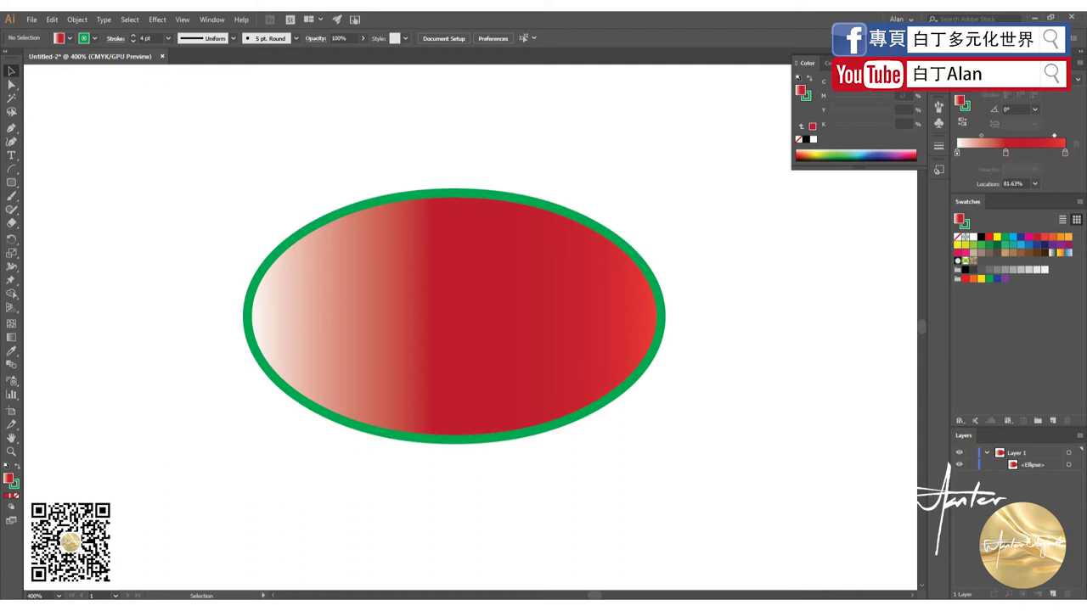
Search Adobe Stock for 'pantone', close the results tab and return to Illustrator's Window menu.
click(209, 20)
mouse_move(282, 555)
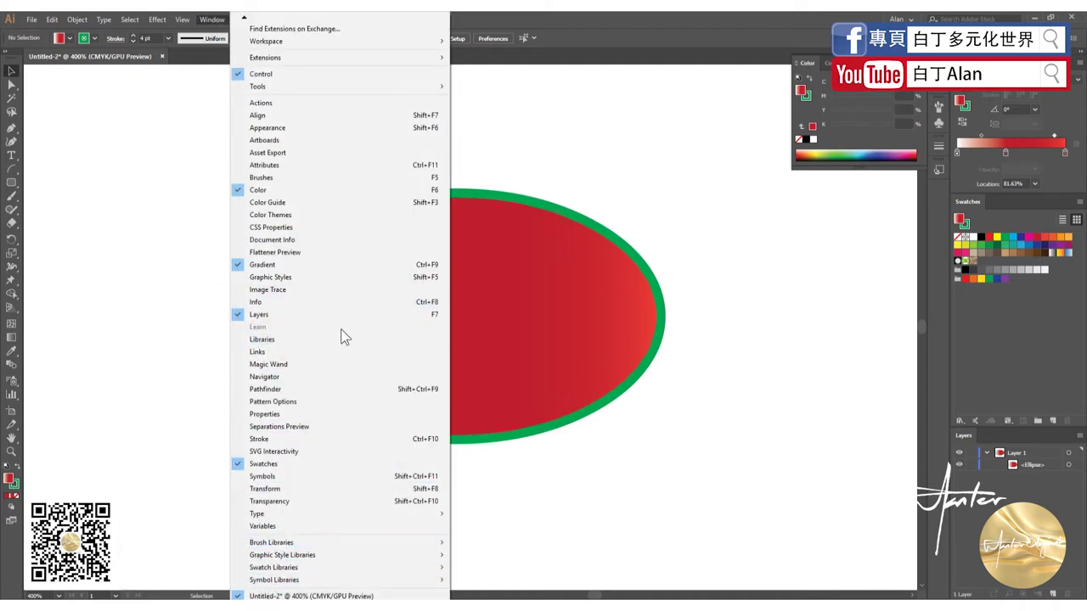
click(976, 17)
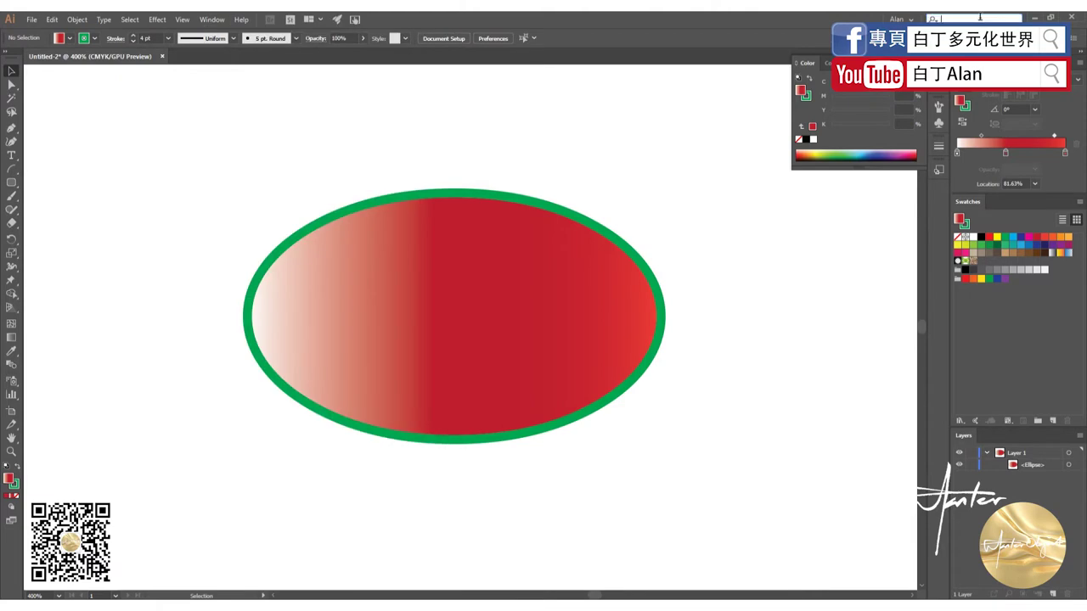
text(pantone)
key(Return)
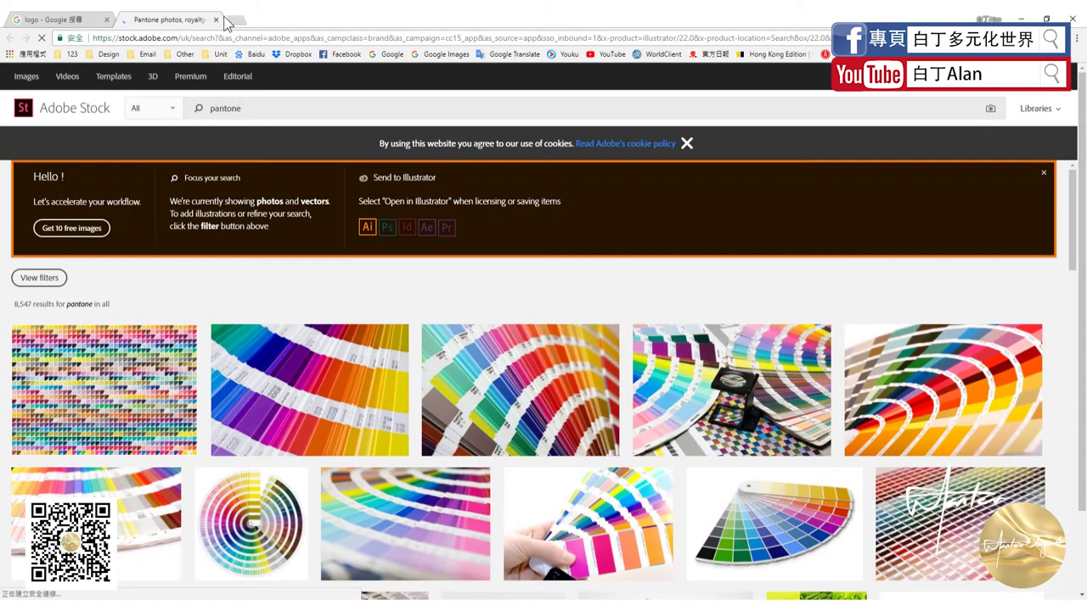
click(215, 20)
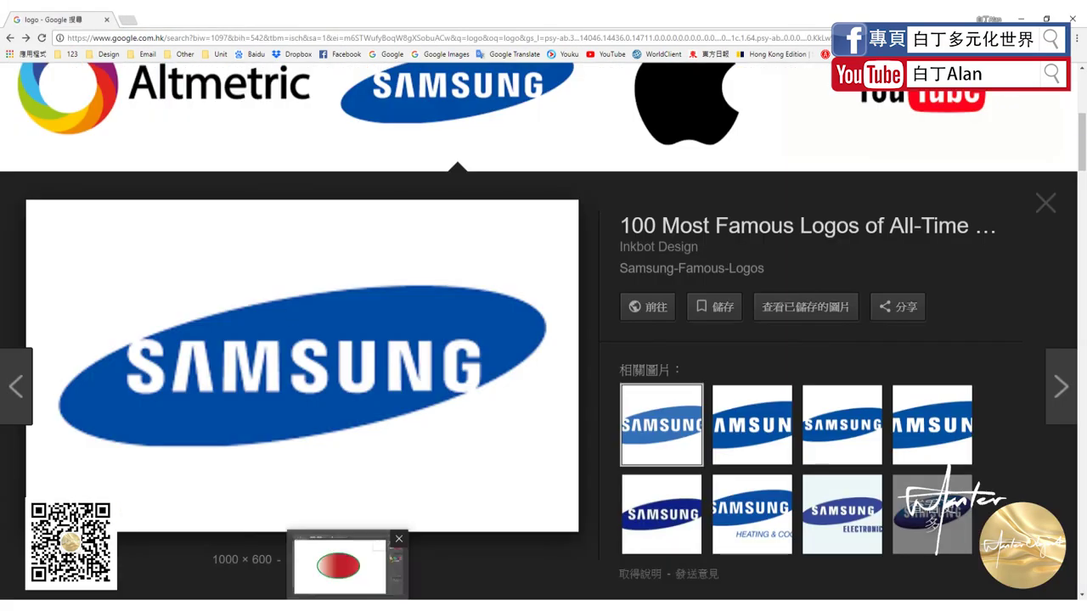
key(alt+Tab)
click(238, 20)
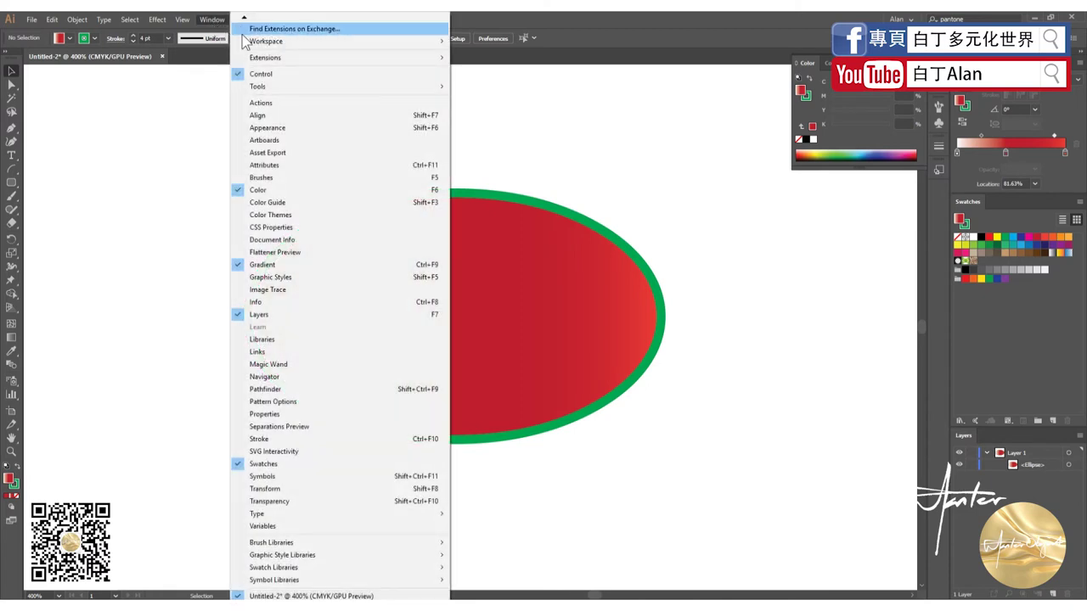
click(577, 29)
click(290, 25)
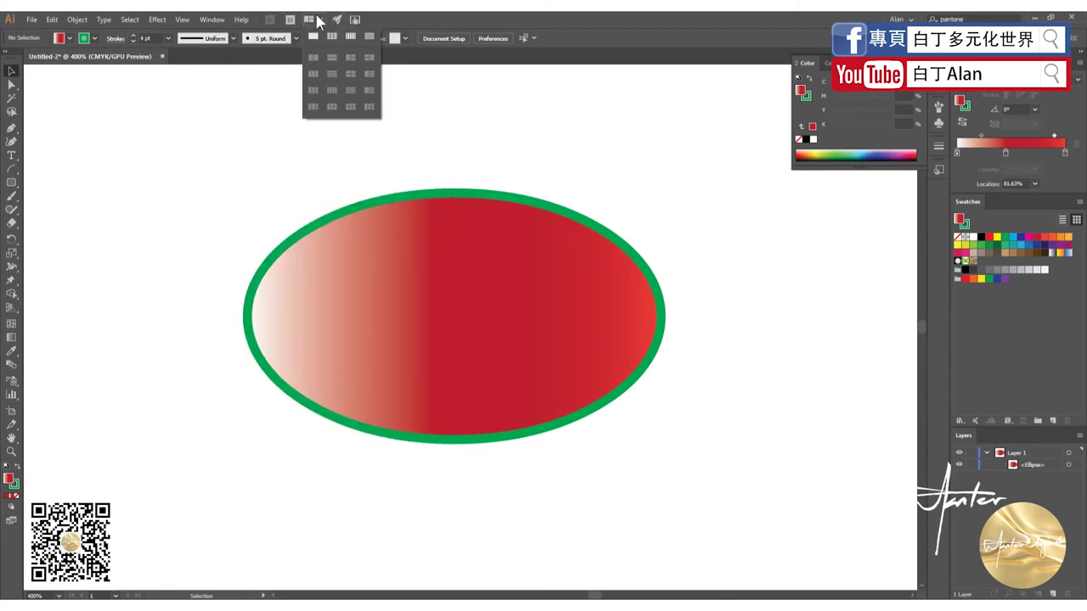
click(212, 19)
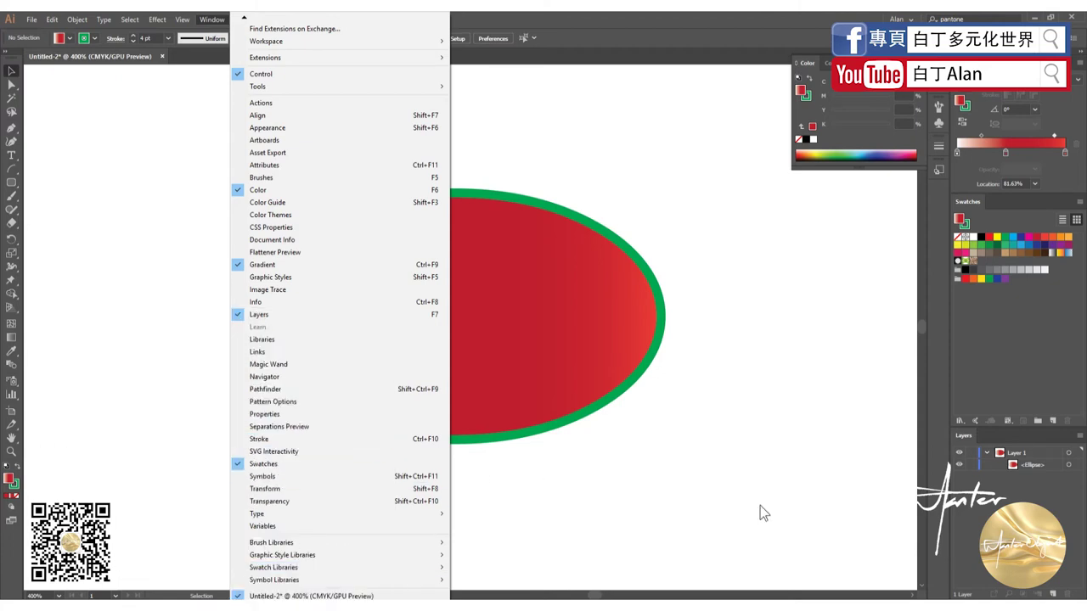
click(790, 523)
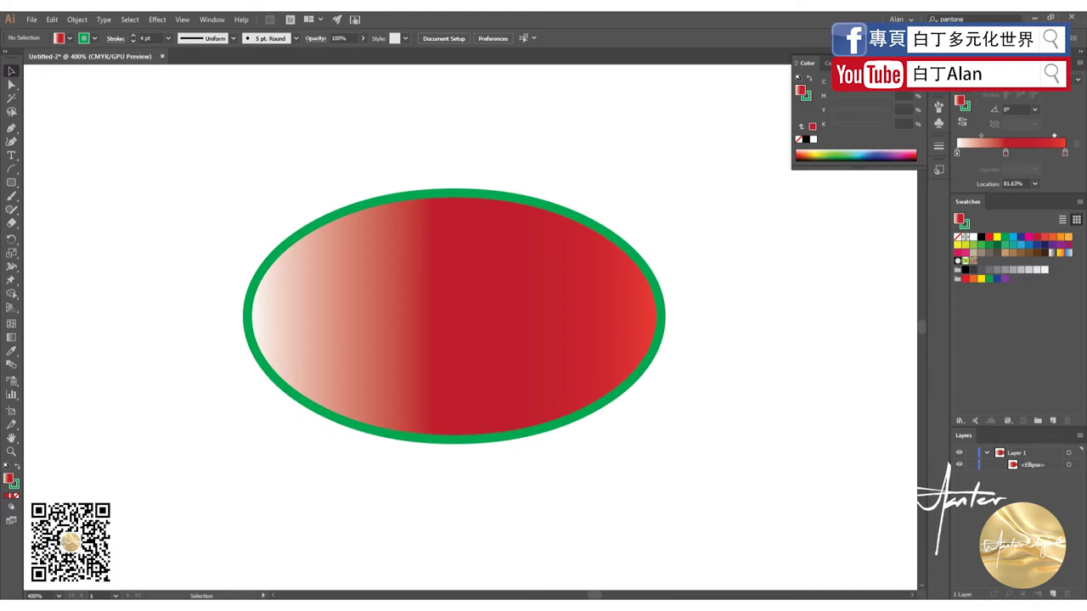
click(457, 309)
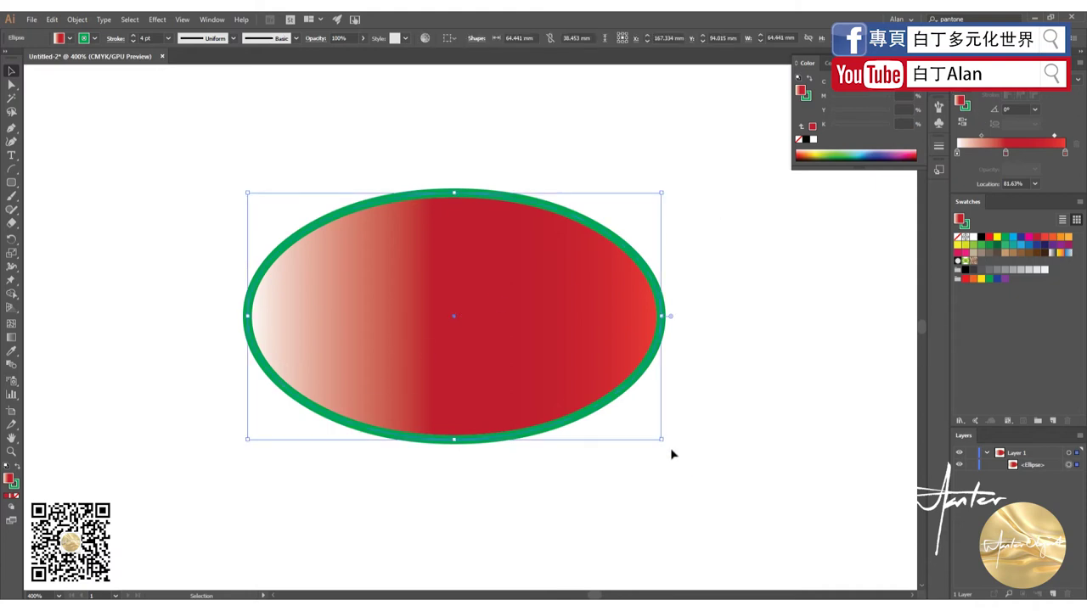
Close the Color panel, enlarge the Layers list and delete the gradient ellipse.
click(938, 80)
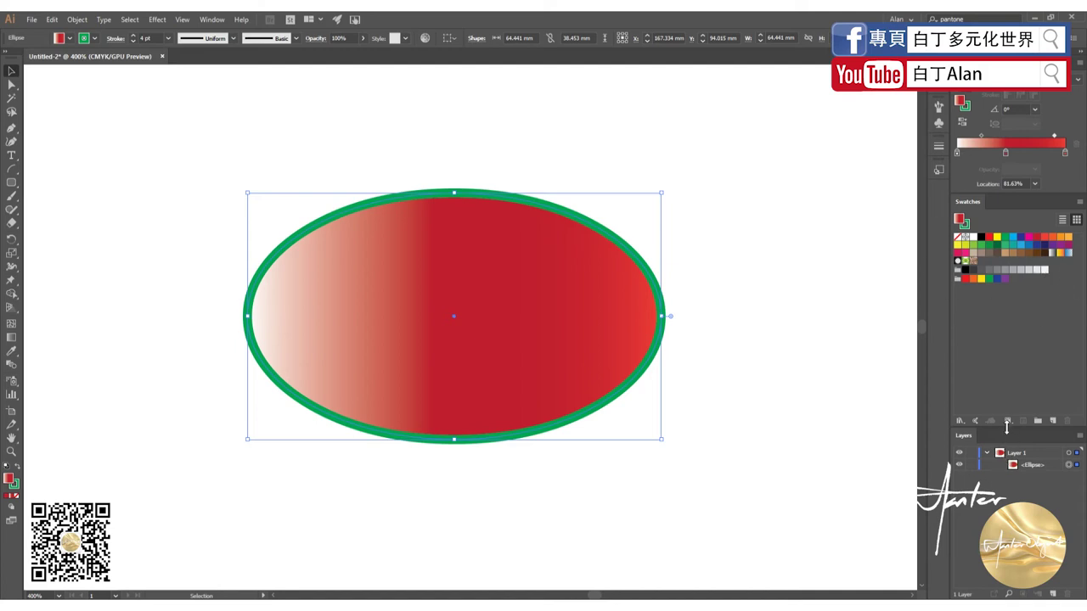
drag(1008, 431, 1008, 320)
alt+scroll(261, 339, down, 4)
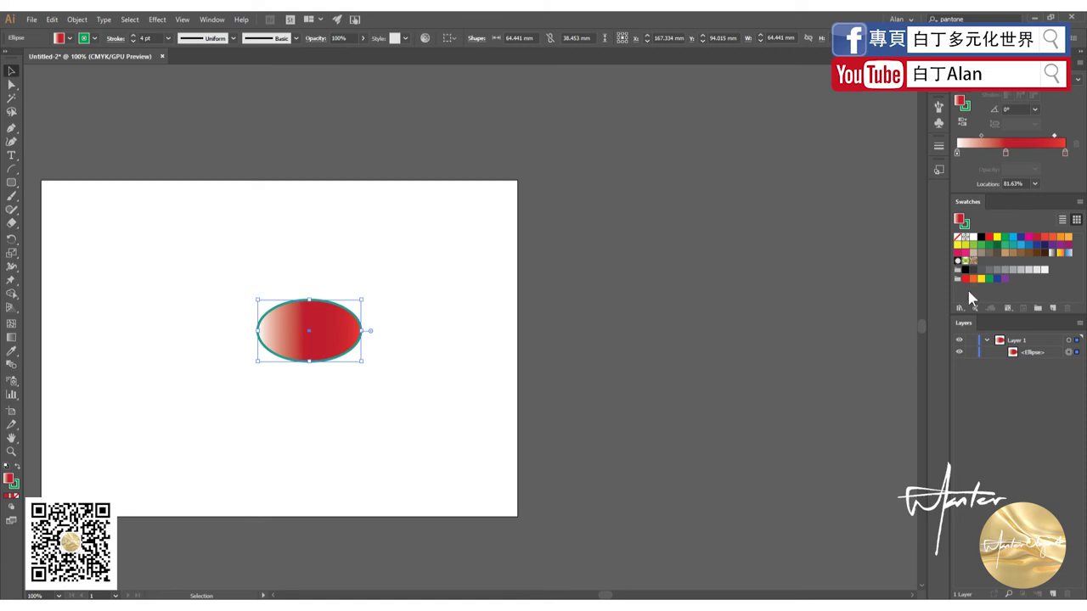
click(600, 371)
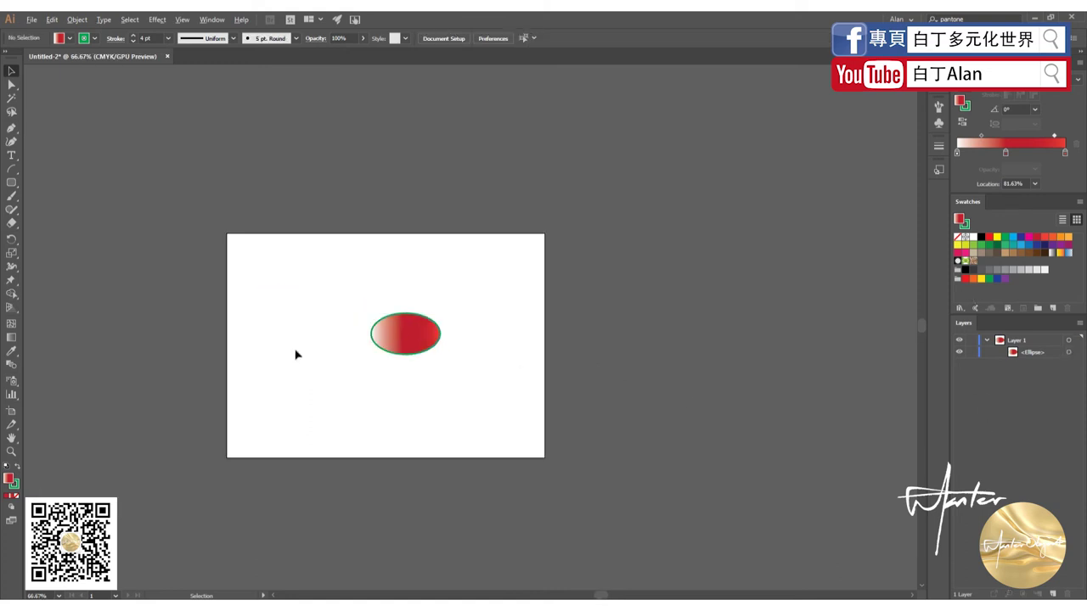
click(494, 345)
key(Delete)
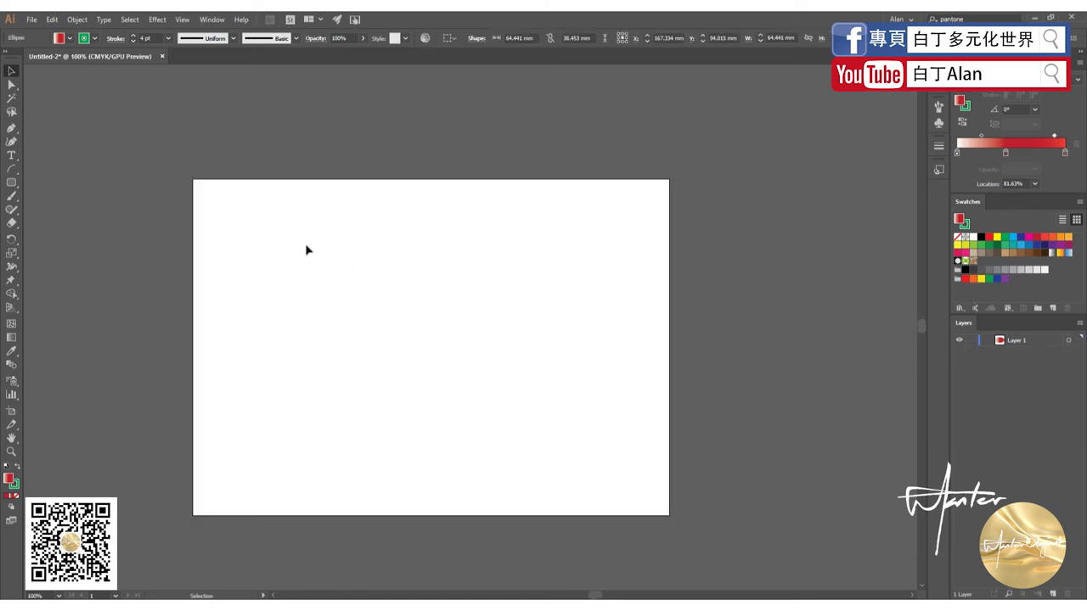